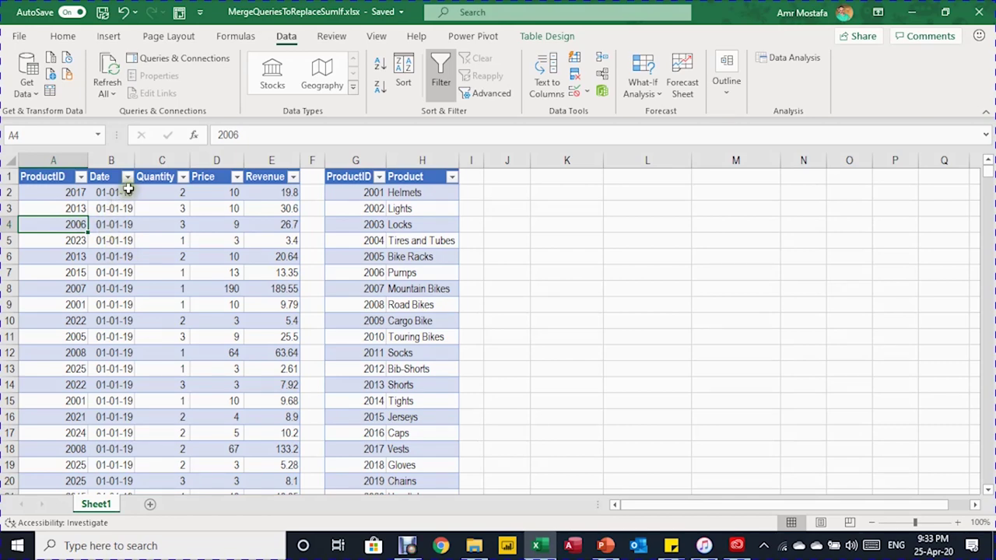
Step: Check the sales table's last row, then read the first sale's ProductID, Price and Revenue
key("ctrl+Down")
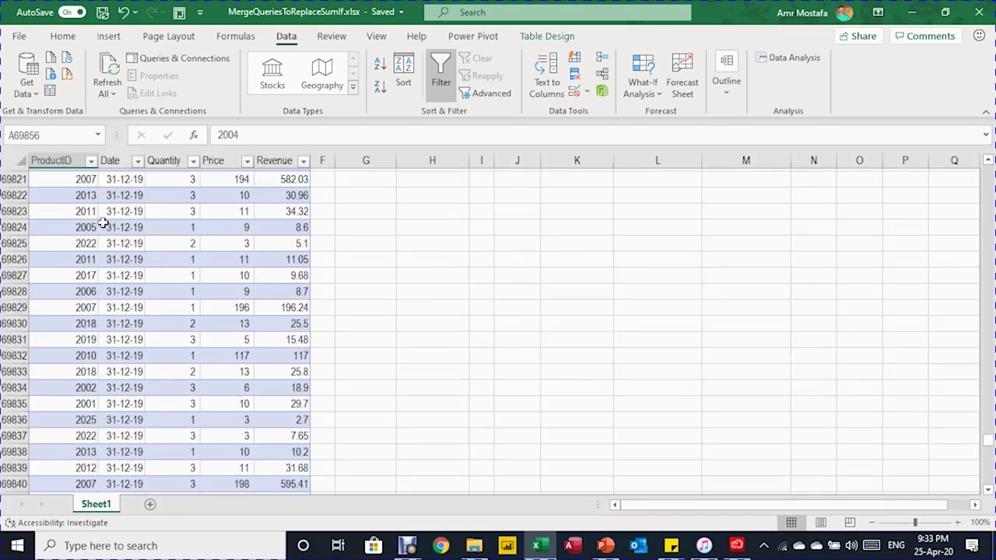
key("ctrl+Up")
key("Down")
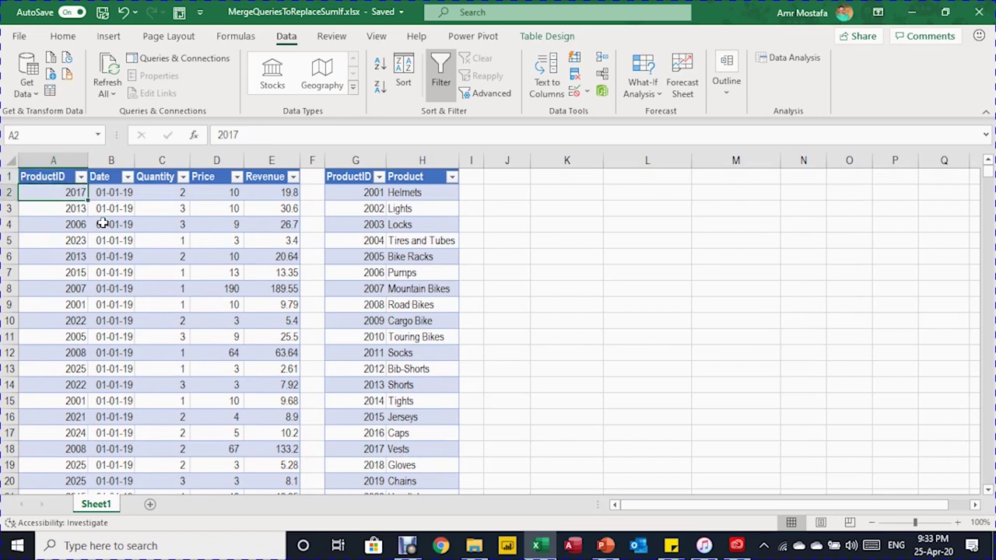
key("Right")
key("Right")
key("Right")
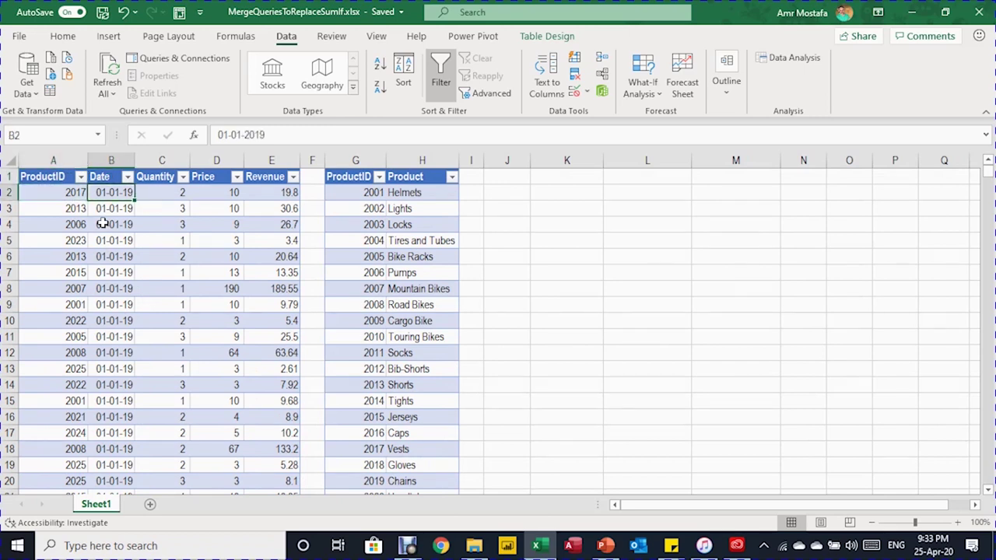
key("Right")
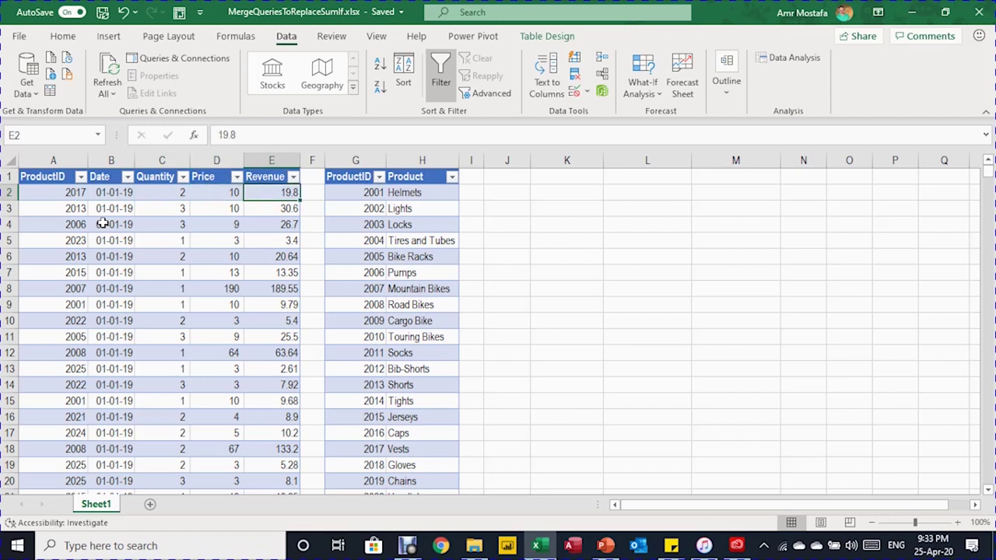
key("Home")
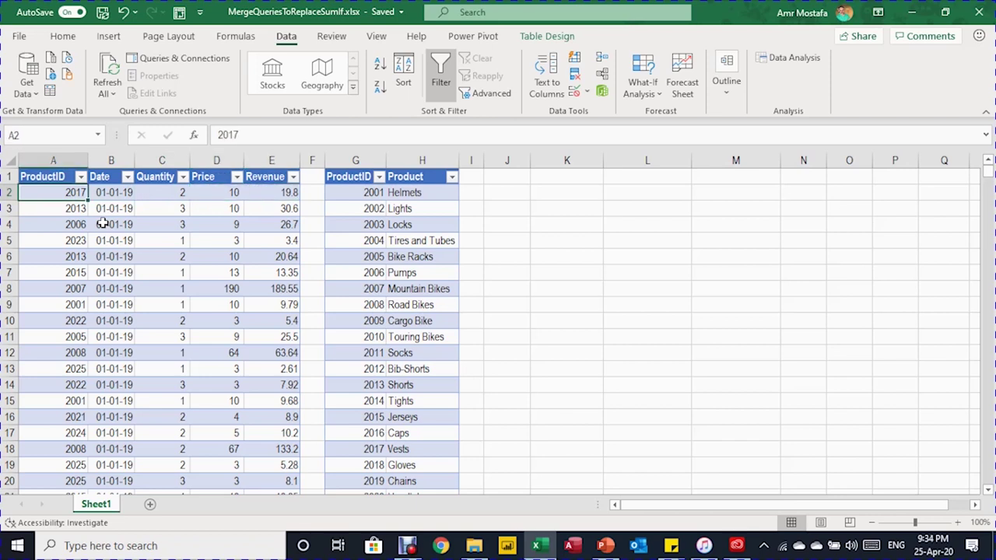
Step: Scan the product list from Helmets down to Saddles and ProductID 2024, then return to its header
key("Right")
key("Right")
key("Right")
key("Right")
key("Right")
key("Right")
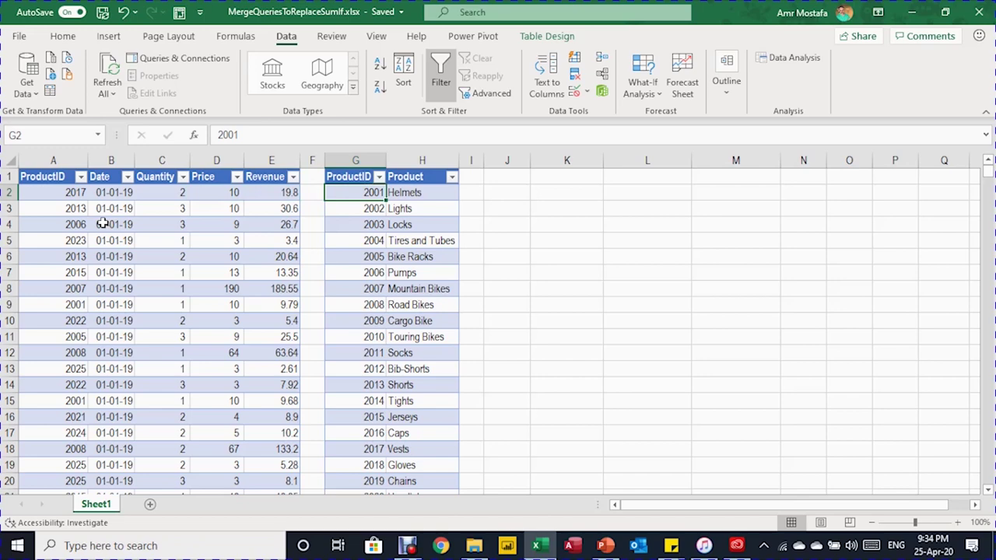
key("Right")
key("ctrl+Down")
key("Left")
key("Up")
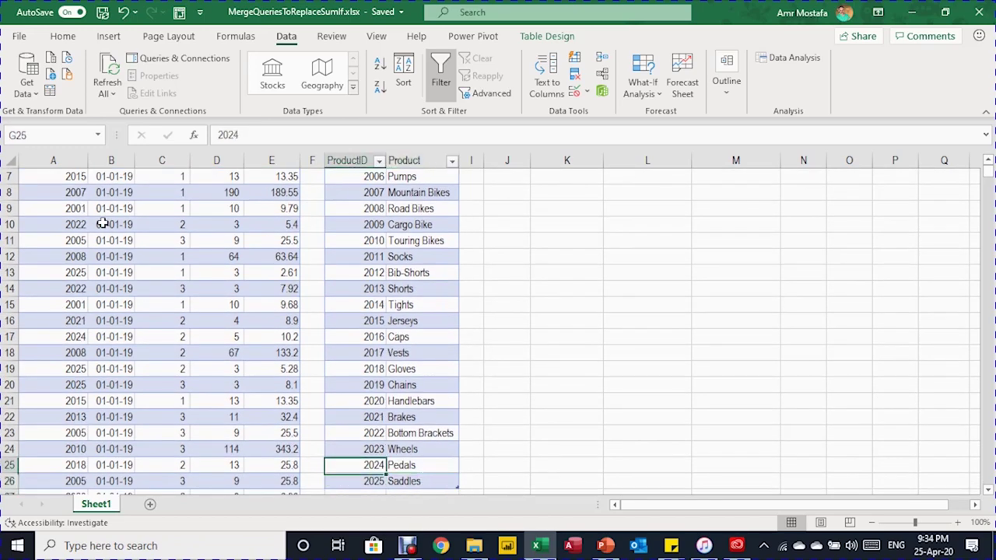
key("ctrl+Up")
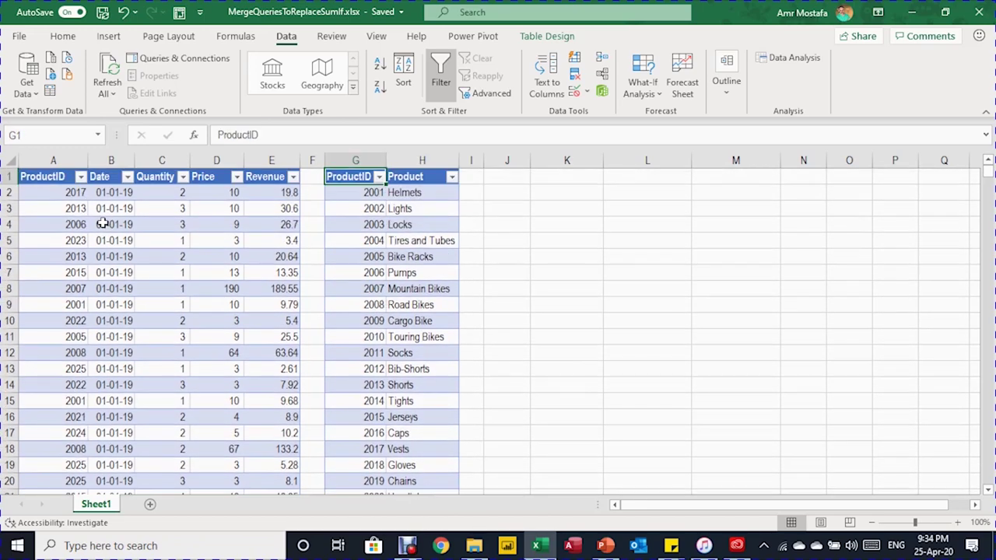
Step: Move across the first row from price and quantity to the first product, Helmets
key("Left")
key("Left")
key("Left")
key("Down")
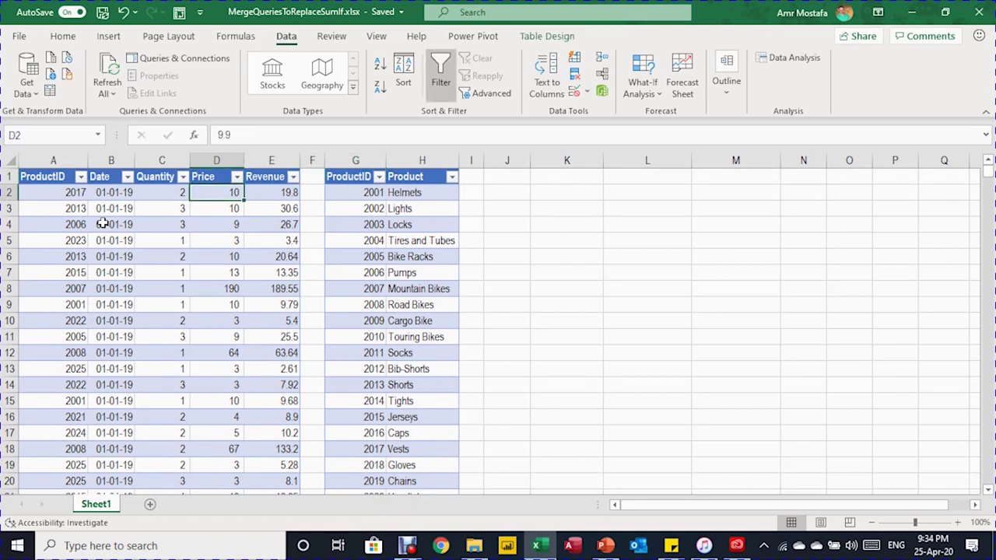
key("Left")
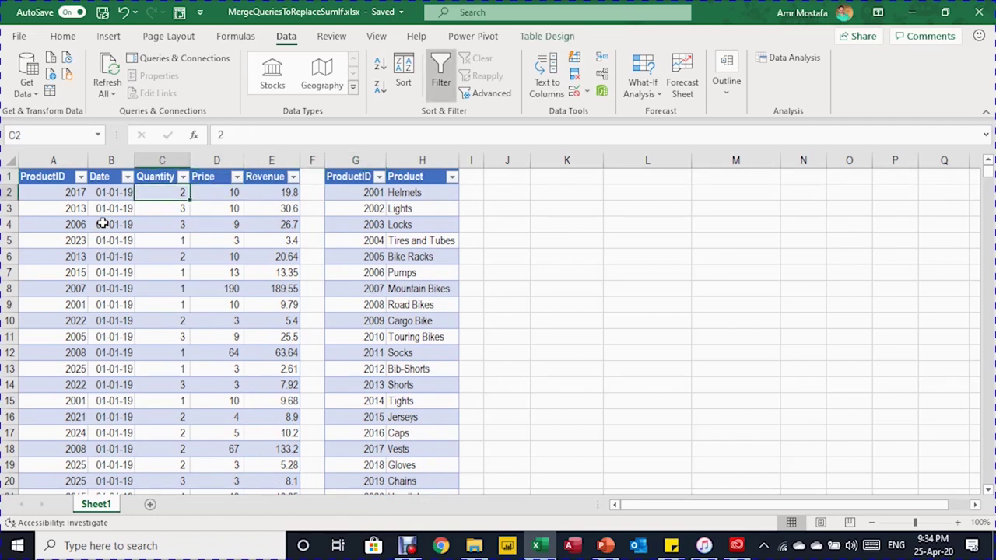
key("Right")
key("Right")
key("Right")
key("Right")
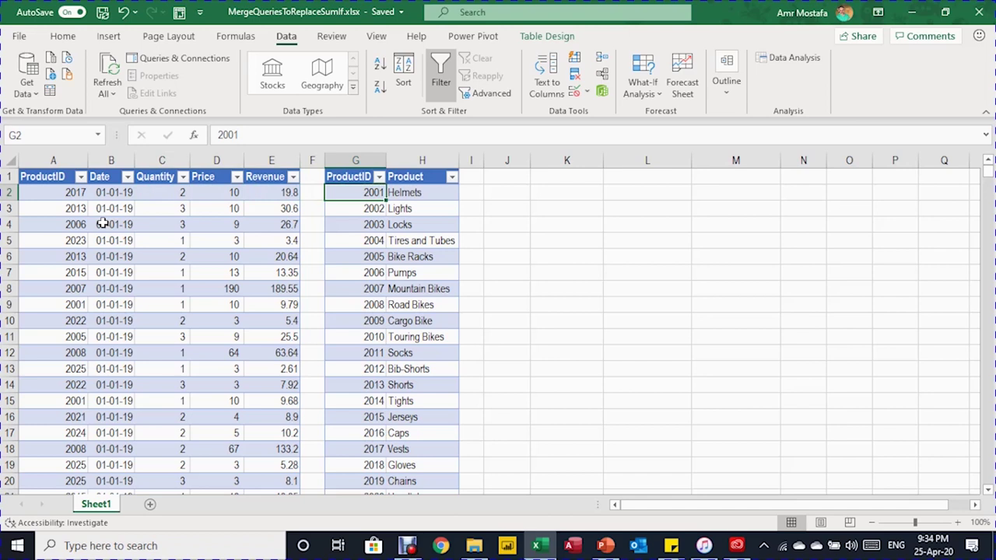
key("Right")
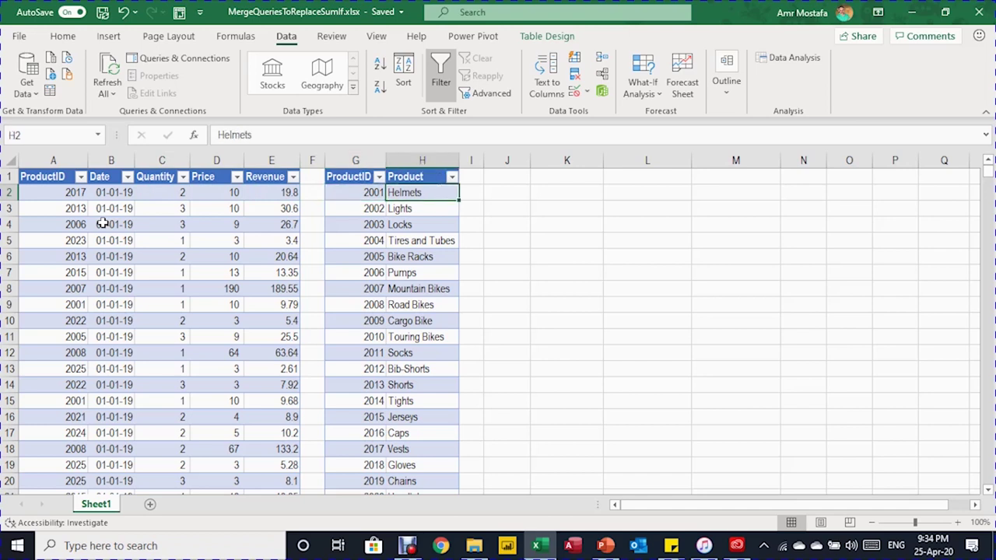
key("Right")
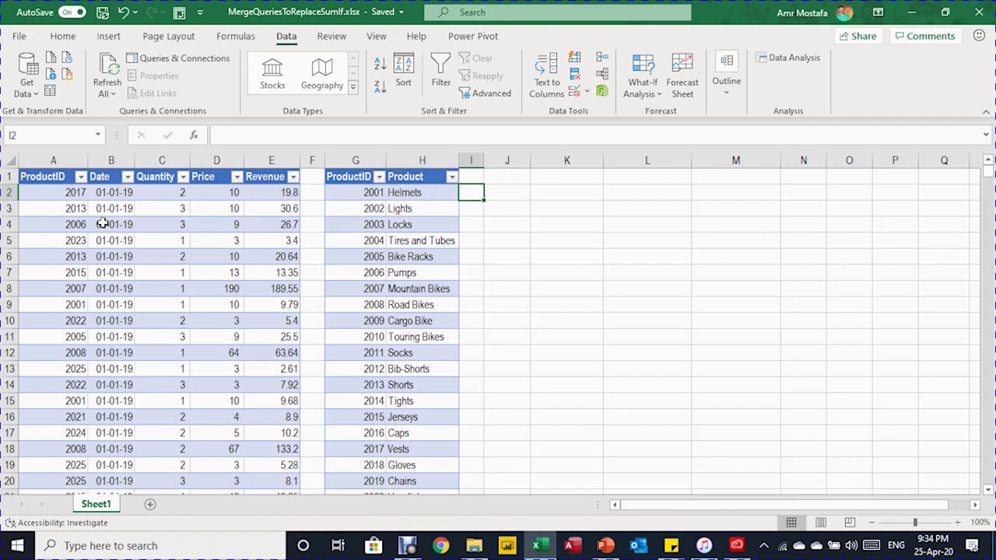
Step: Run down the Product column from Helmets to Saddles, ending on the Product header H1
key("Left")
key("Down")
key("Down")
key("Down")
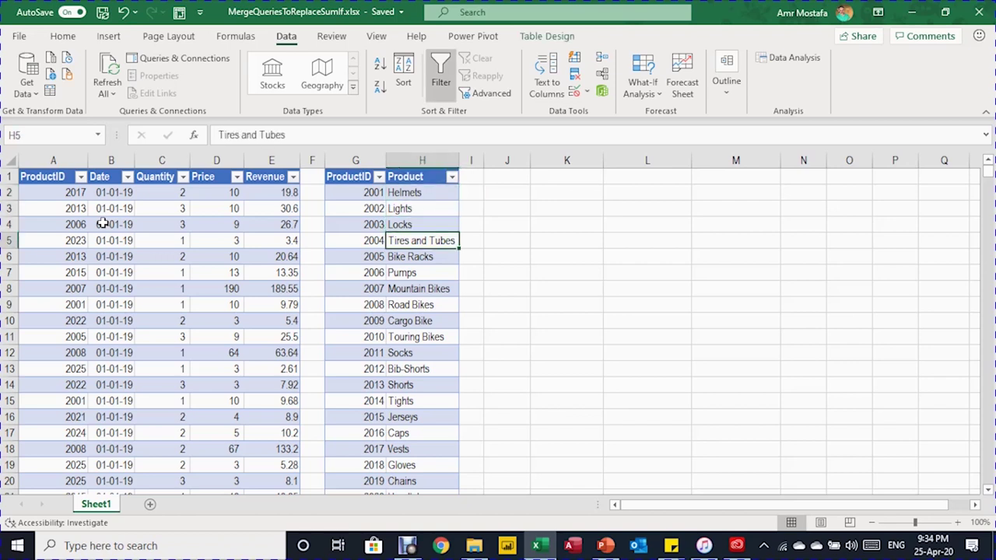
key("ctrl+Down")
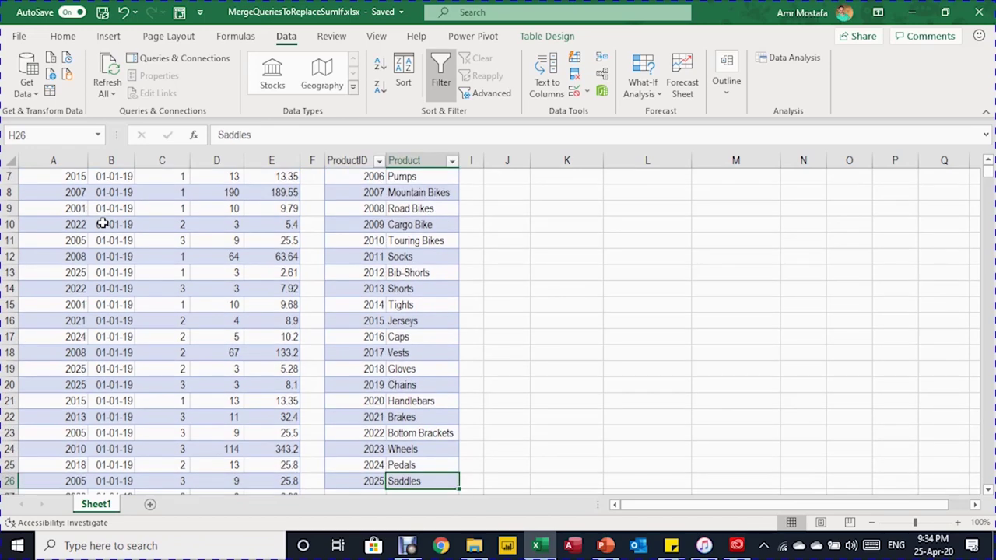
key("ctrl+Up")
key("Down")
key("ctrl+Down")
key("ctrl+Up")
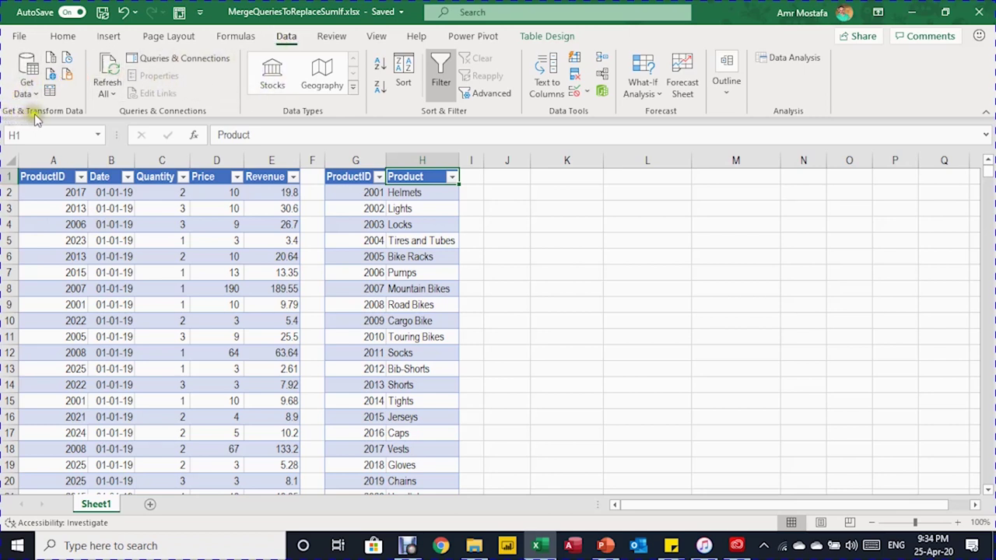
left_click(162, 256)
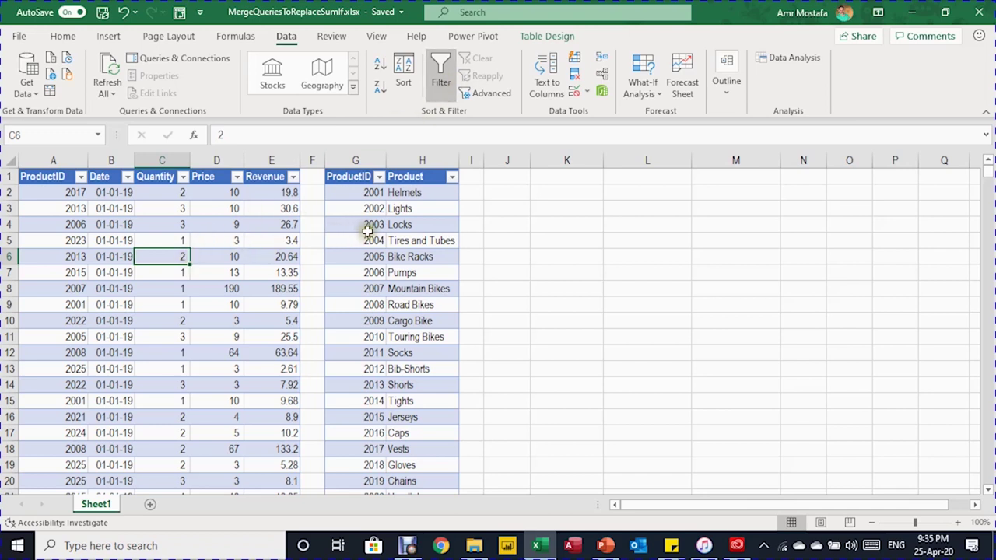
left_click(549, 39)
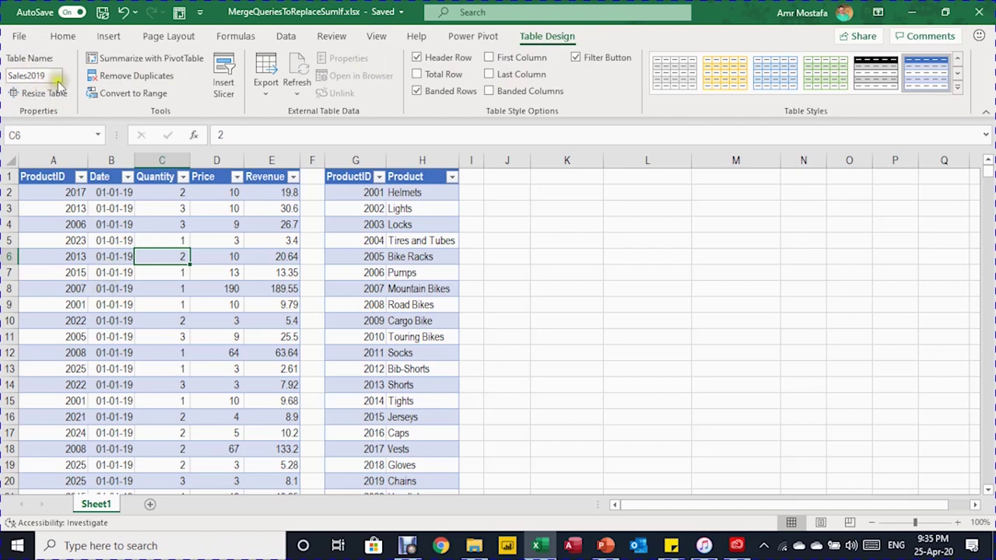
left_click(366, 239)
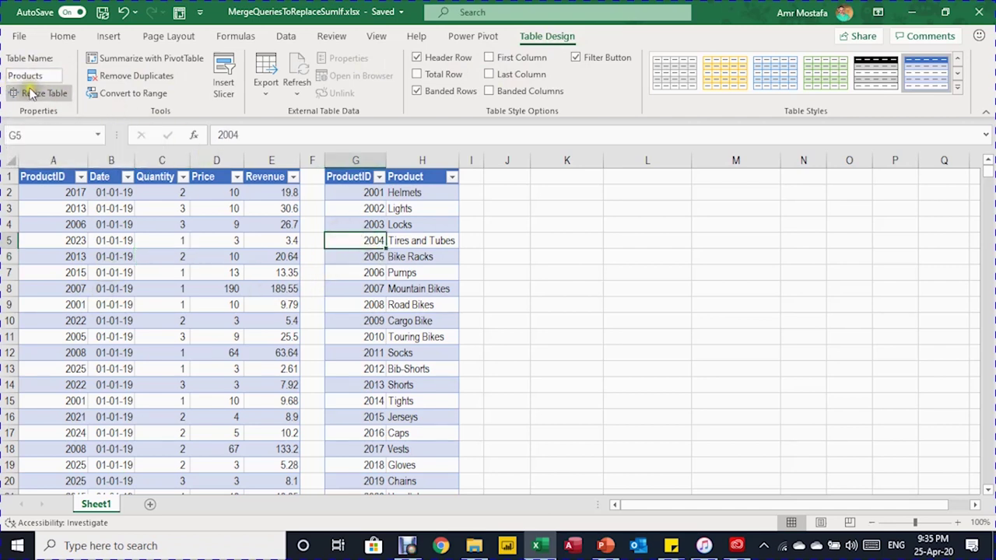
left_click(163, 240)
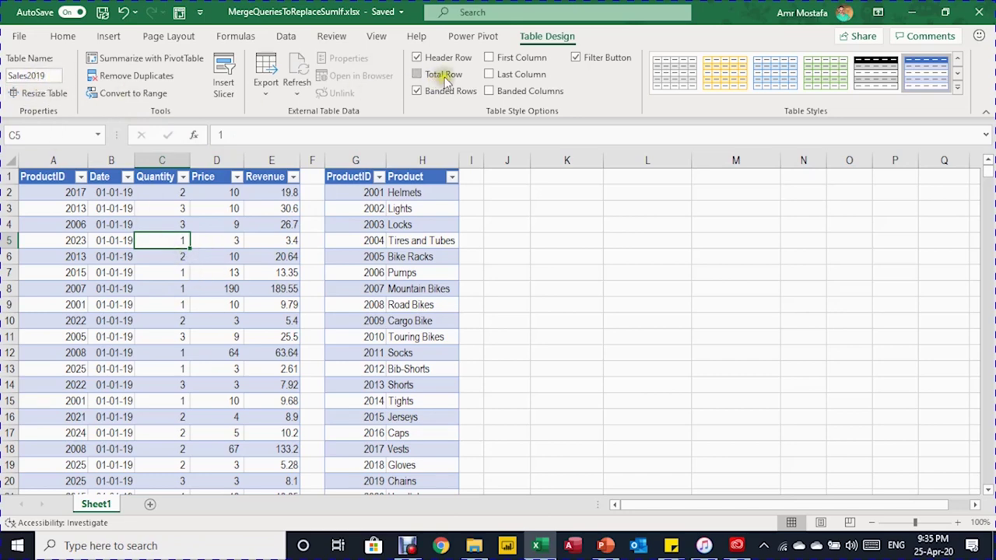
left_click(281, 35)
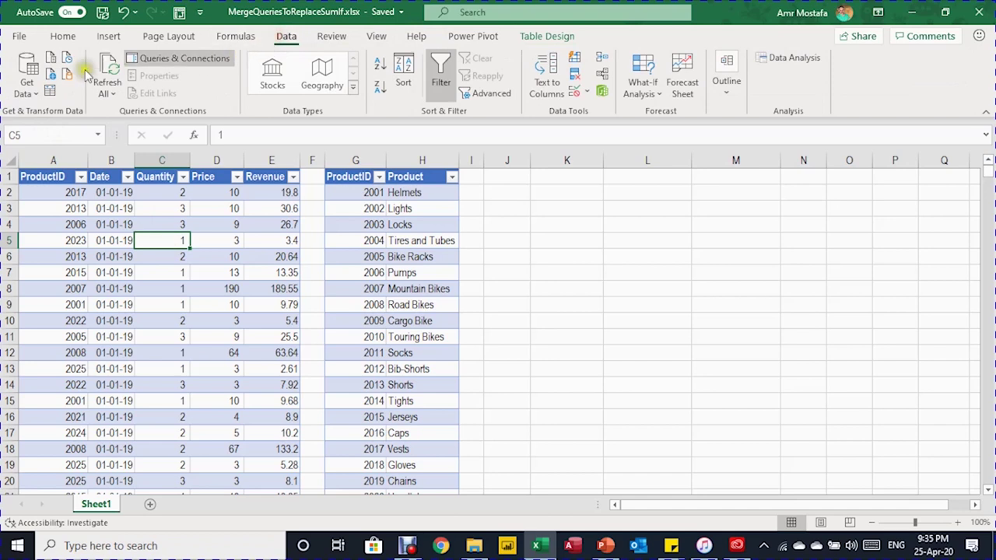
Step: Create a Power Query query from the Sales2019 table using From Table/Range
left_click(50, 91)
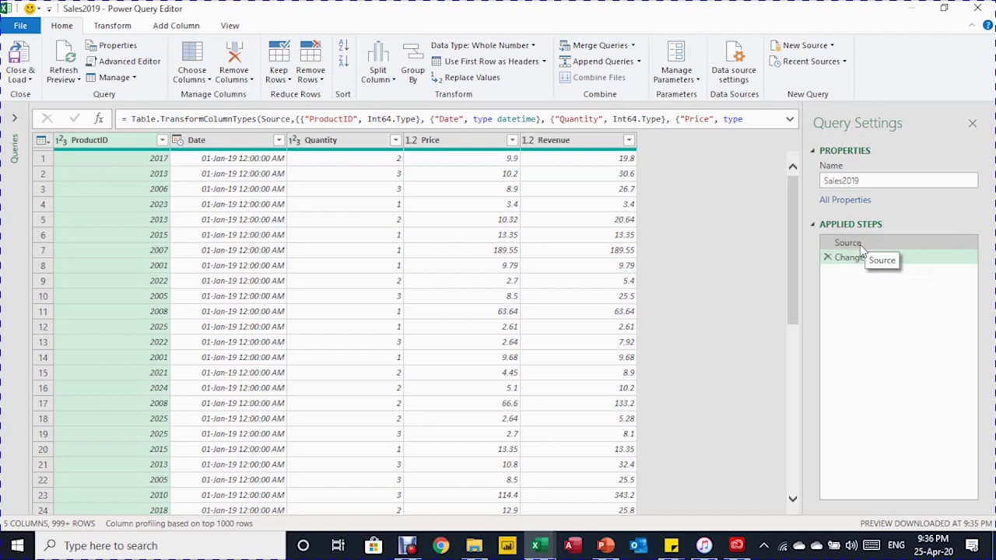
Step: Change the Sales2019 Date column type to Date, replacing the existing type conversion
left_click(847, 179)
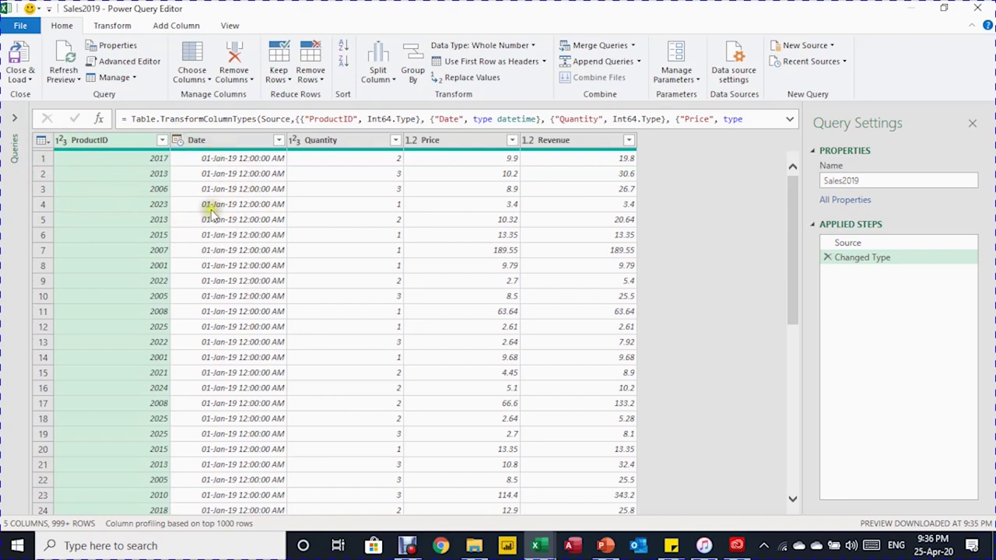
left_click(178, 146)
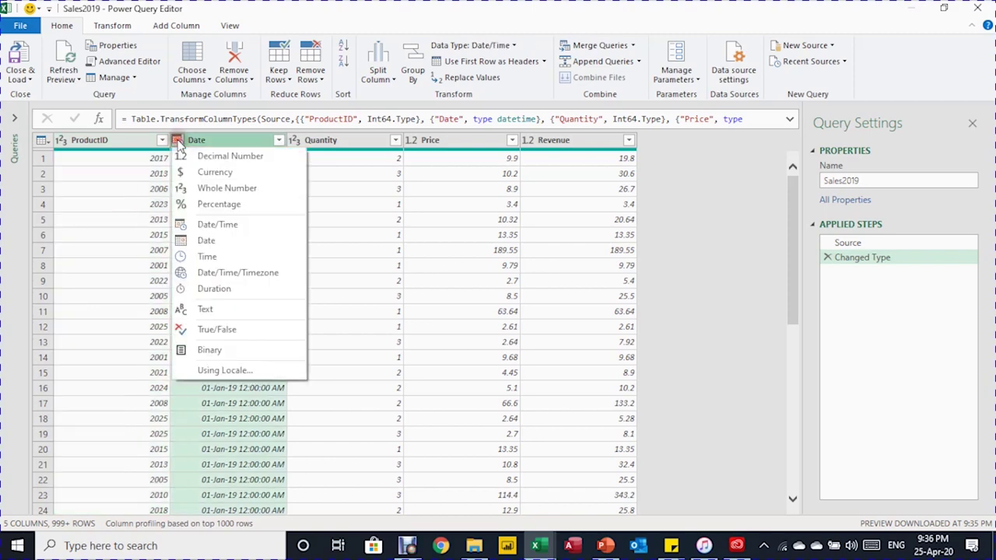
left_click(210, 243)
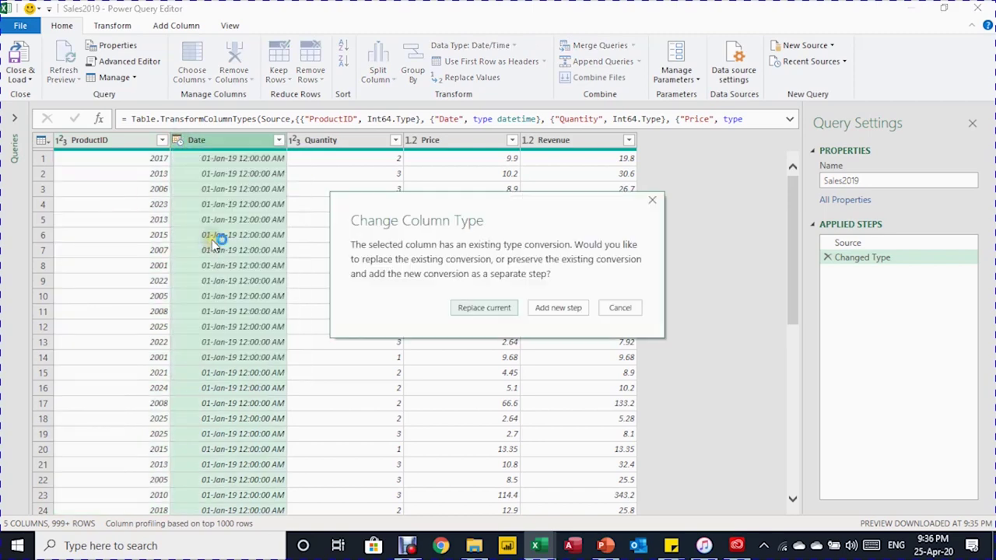
left_click(478, 310)
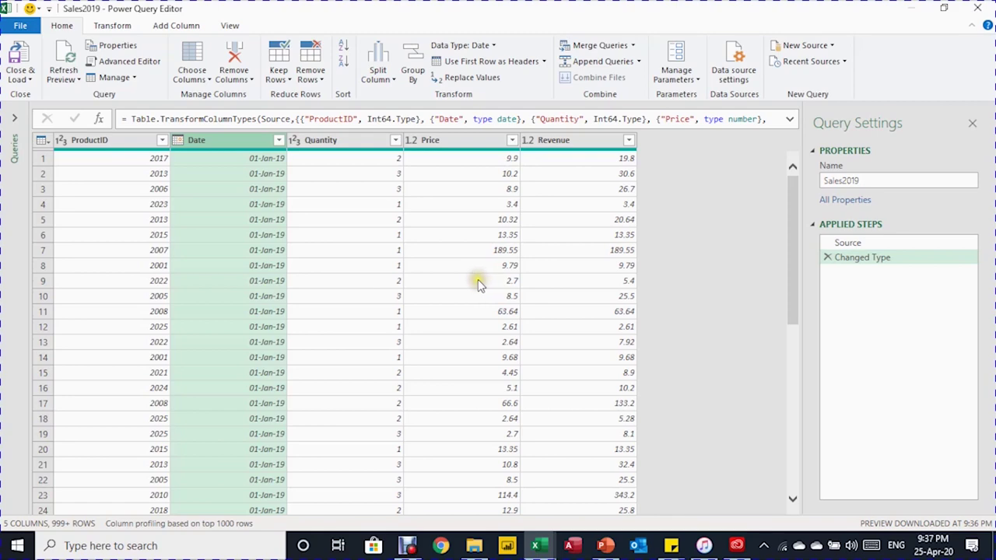
left_click(28, 79)
Step: Load Sales2019 via Close & Load To with Only Create Connection selected
left_click(47, 111)
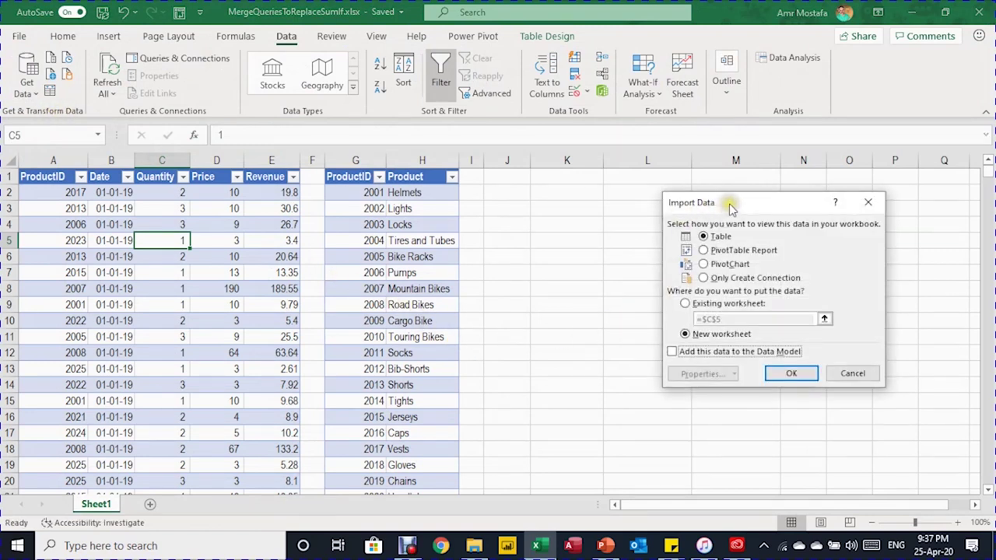
left_click_drag(730, 204, 727, 195)
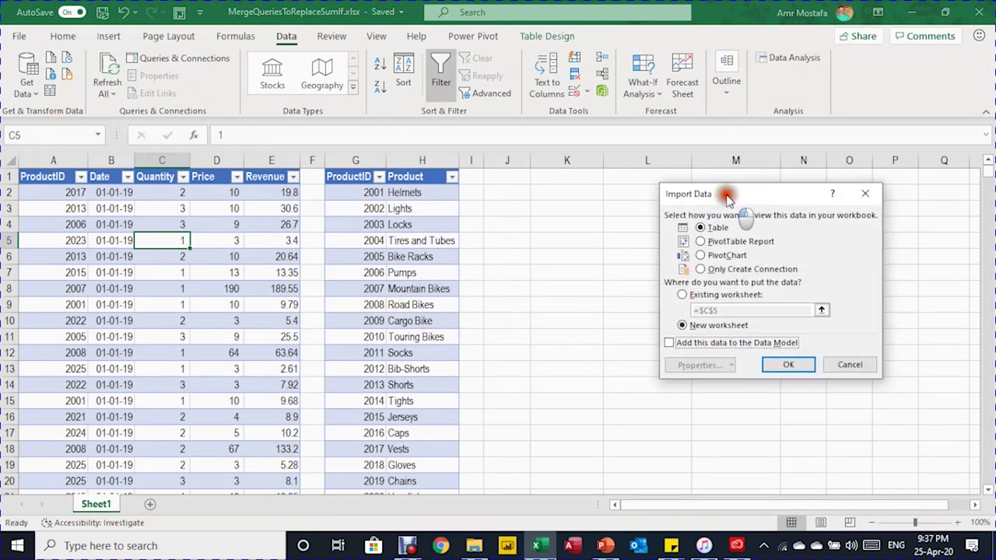
left_click(716, 270)
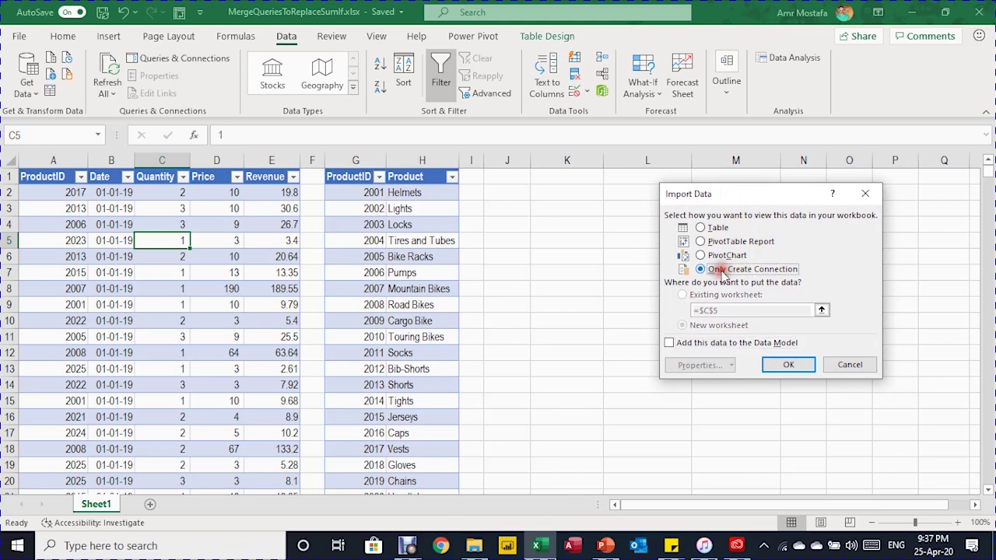
left_click(790, 364)
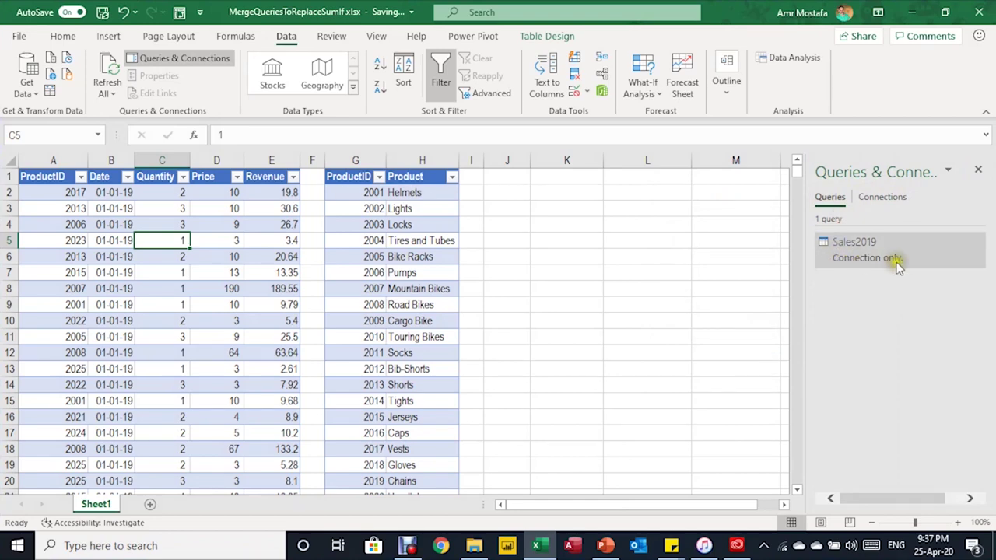
mouse_move(907, 258)
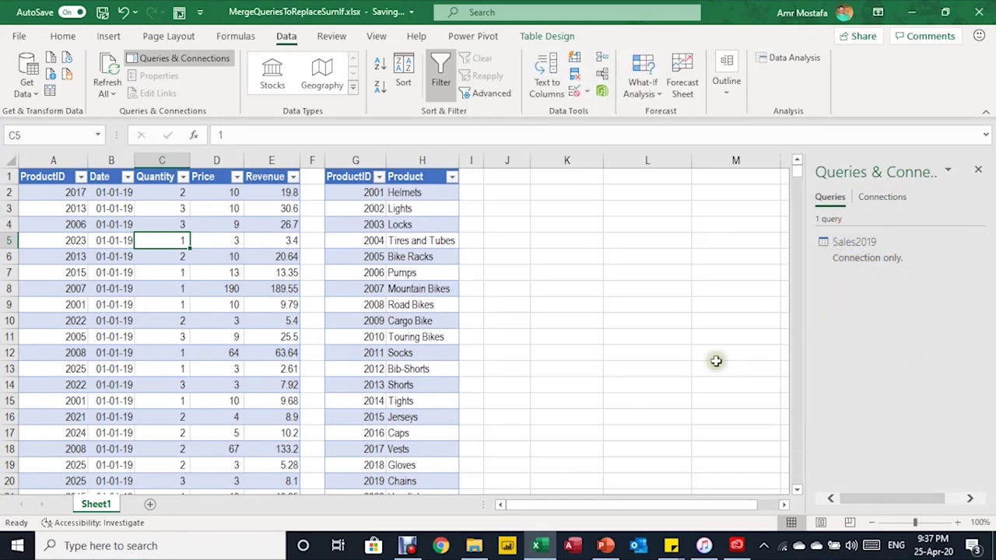
left_click(372, 222)
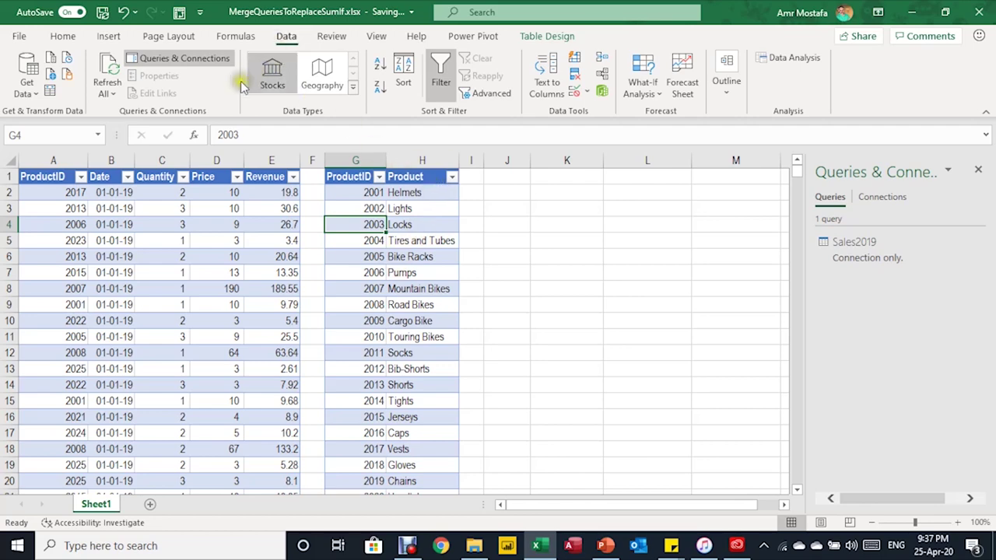
Step: Create a Products query from the Products table using From Table/Range
left_click(50, 92)
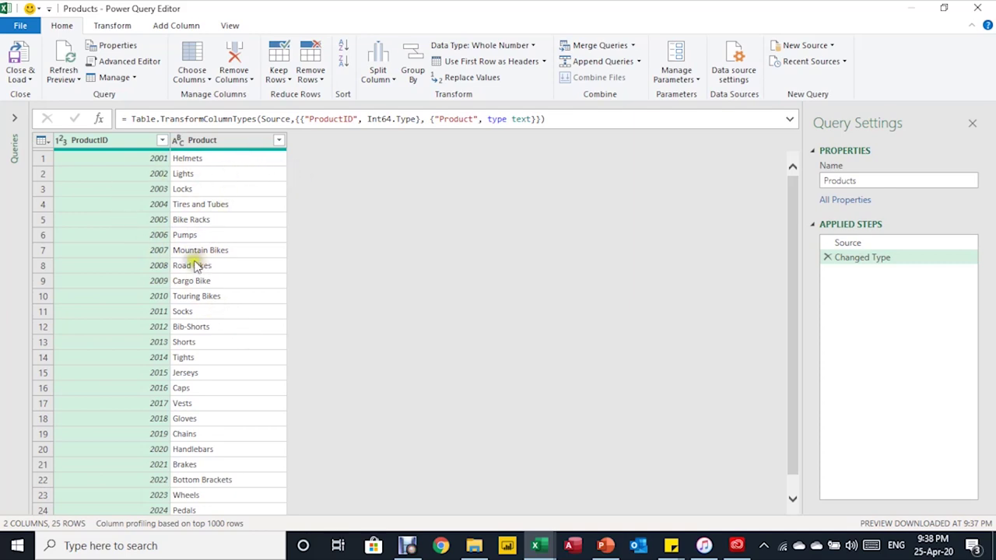
scroll(199, 263, "down", 1)
scroll(201, 265, "up", 1)
scroll(130, 179, "down", 1)
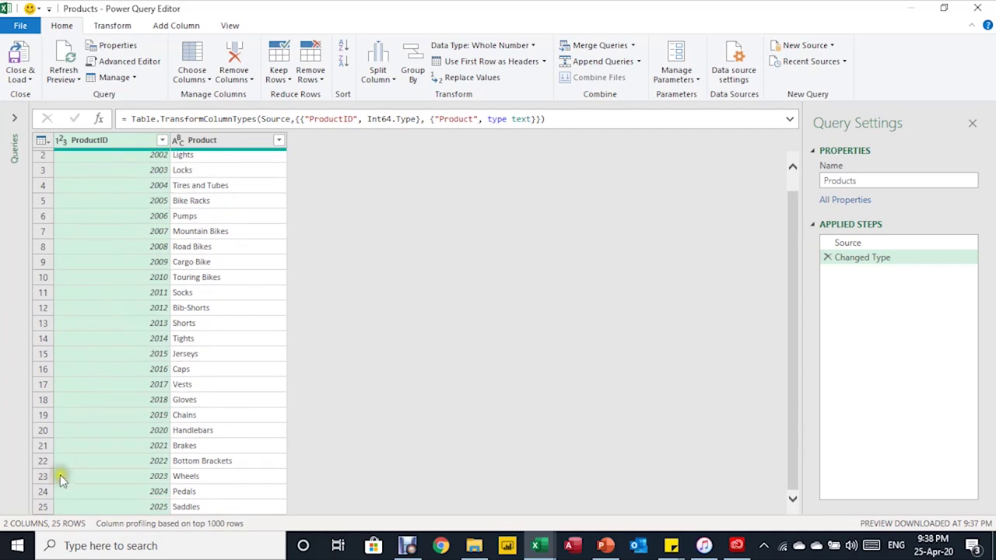
scroll(175, 161, "up", 1)
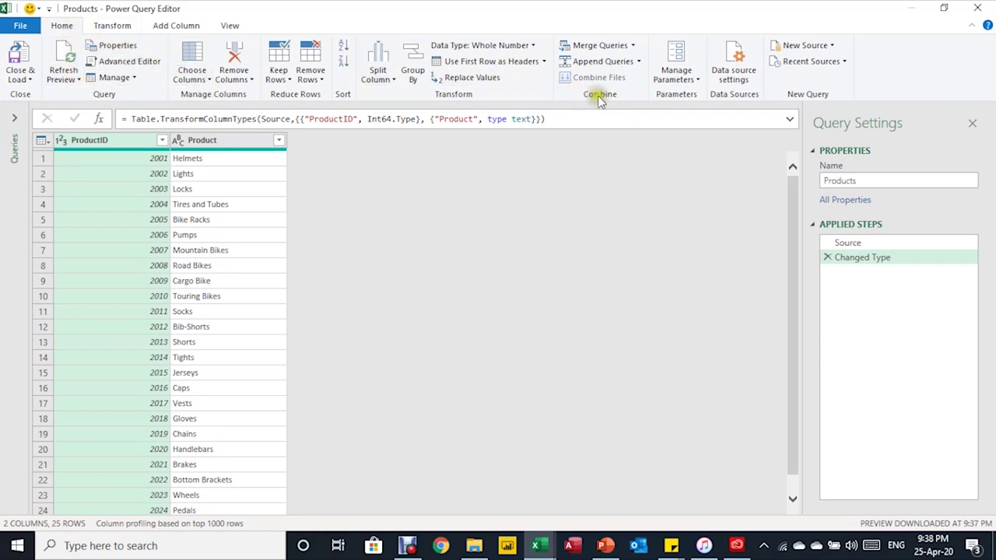
Step: Left-outer merge Sales2019 into Products, matching ProductID in both tables
left_click(596, 46)
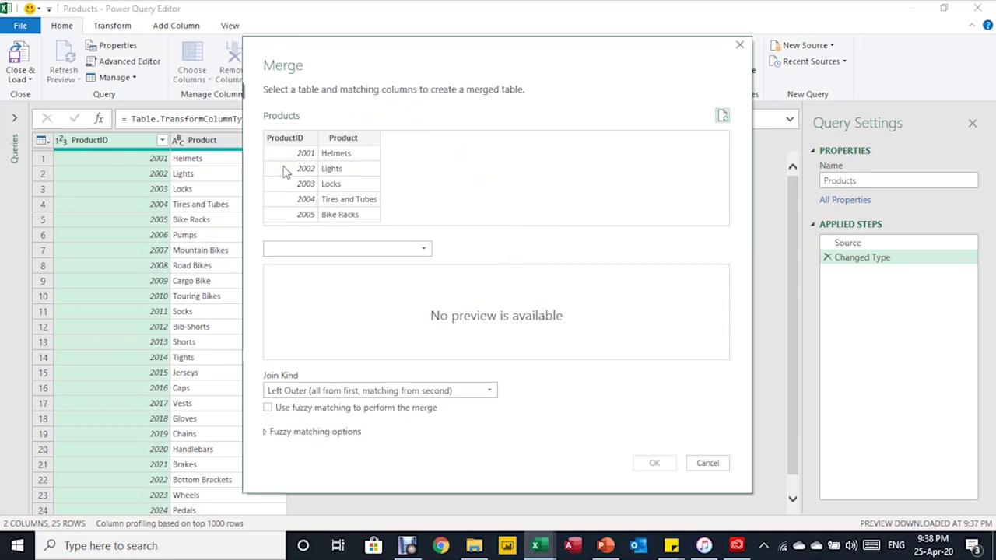
left_click_drag(365, 45, 460, 45)
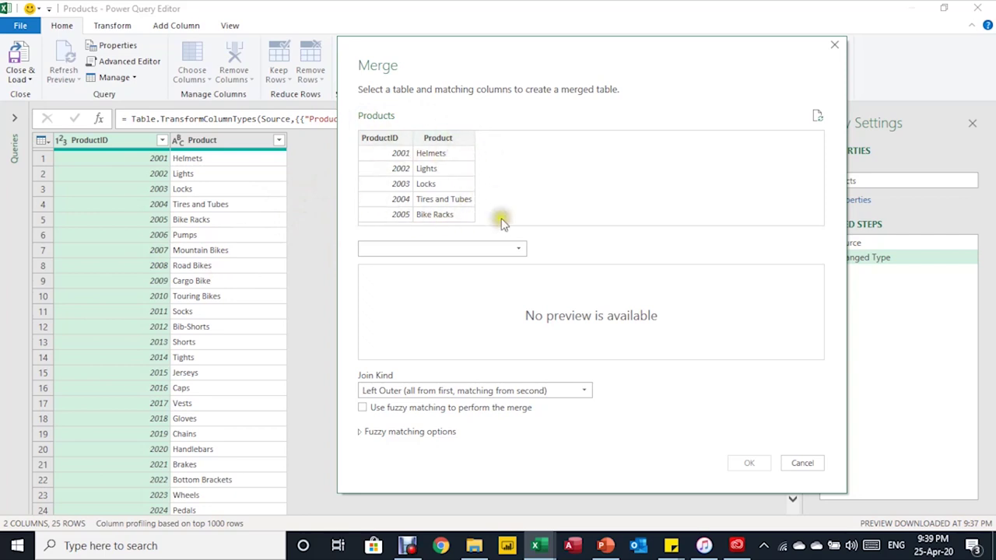
left_click(451, 249)
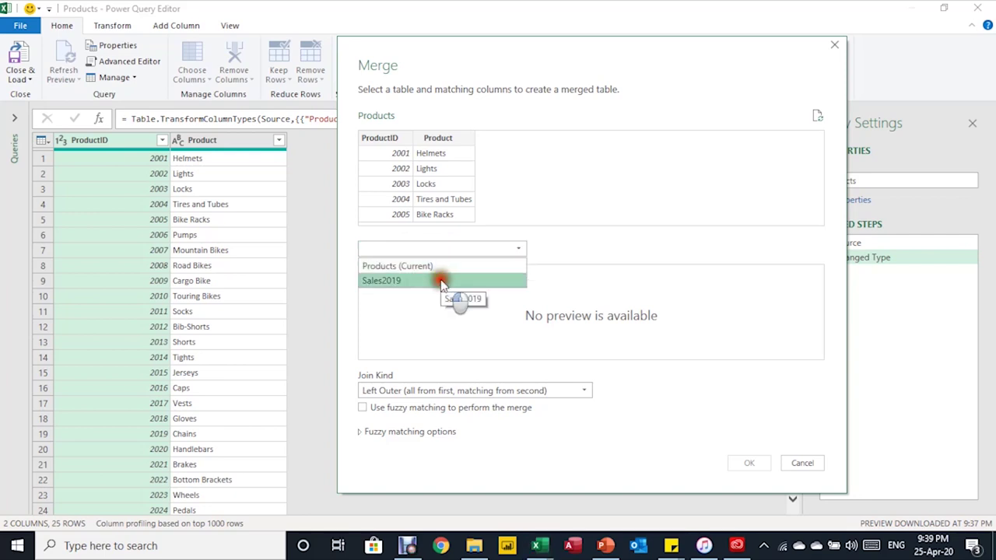
left_click(442, 281)
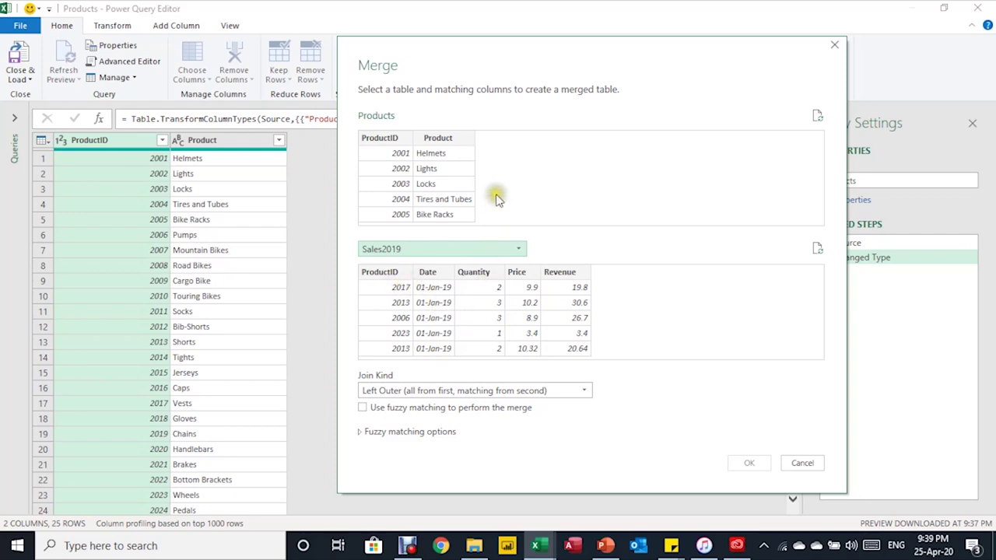
left_click(380, 139)
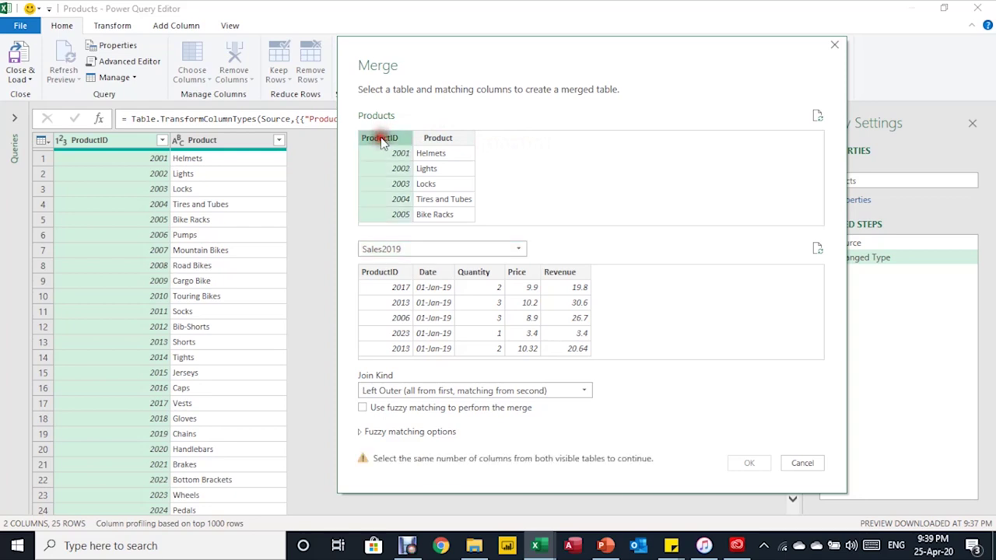
left_click(391, 273)
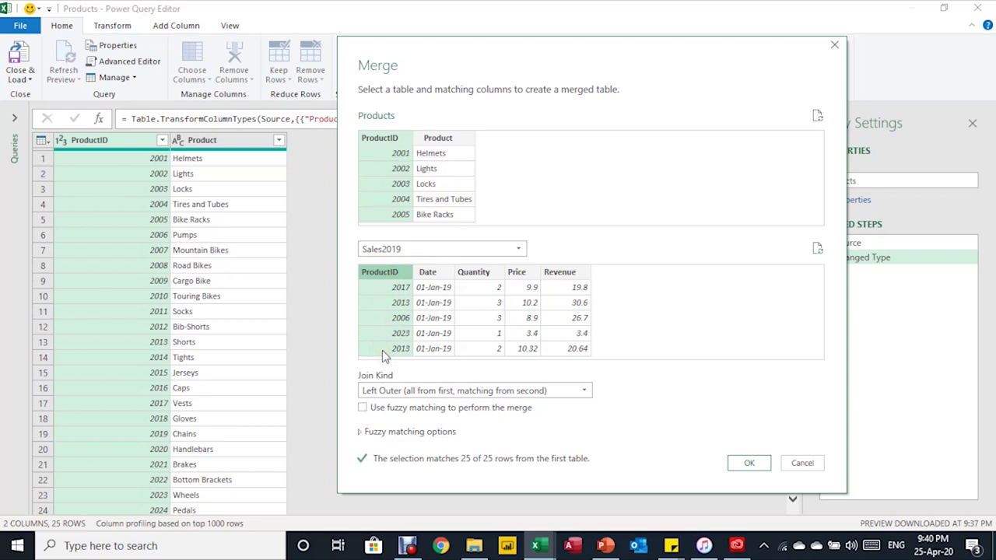
left_click(748, 464)
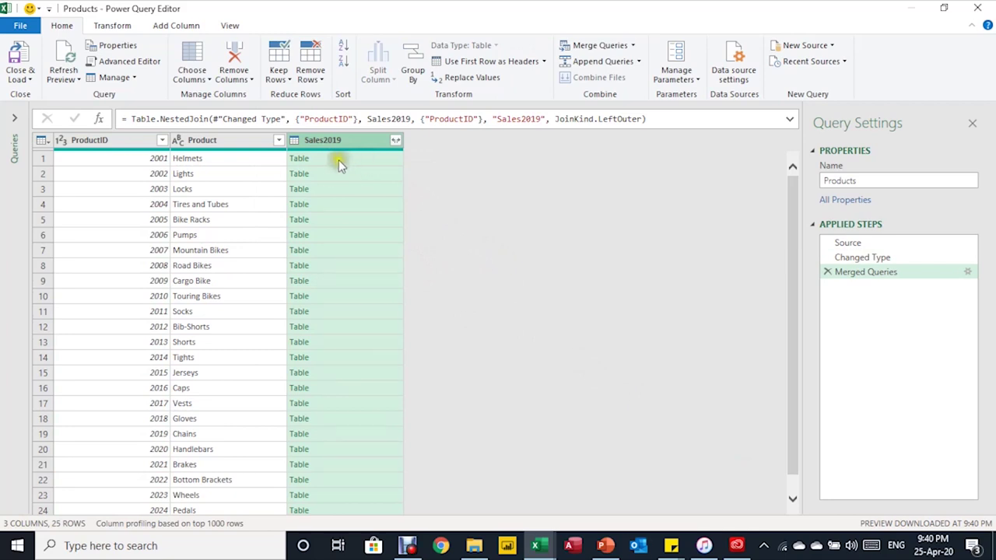
left_click(382, 159)
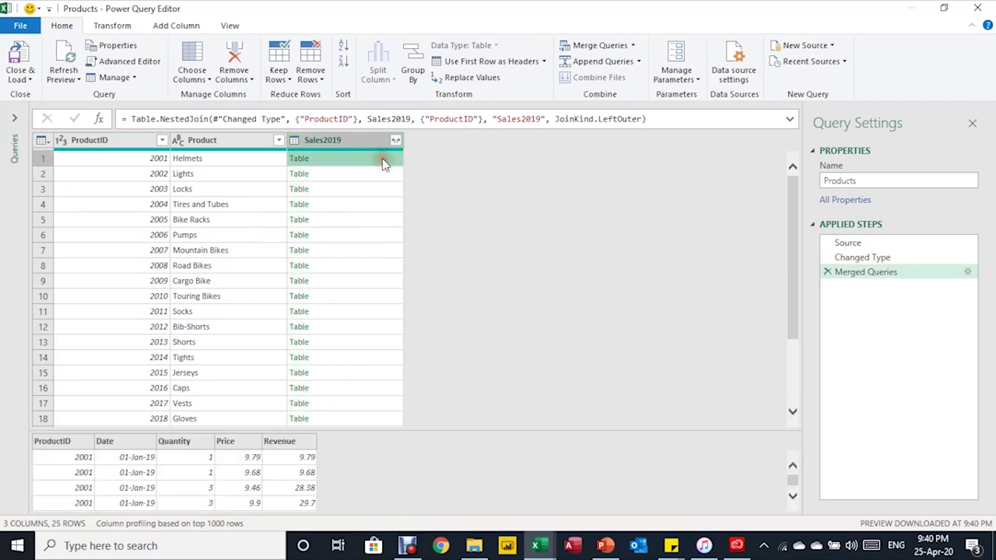
left_click(297, 159)
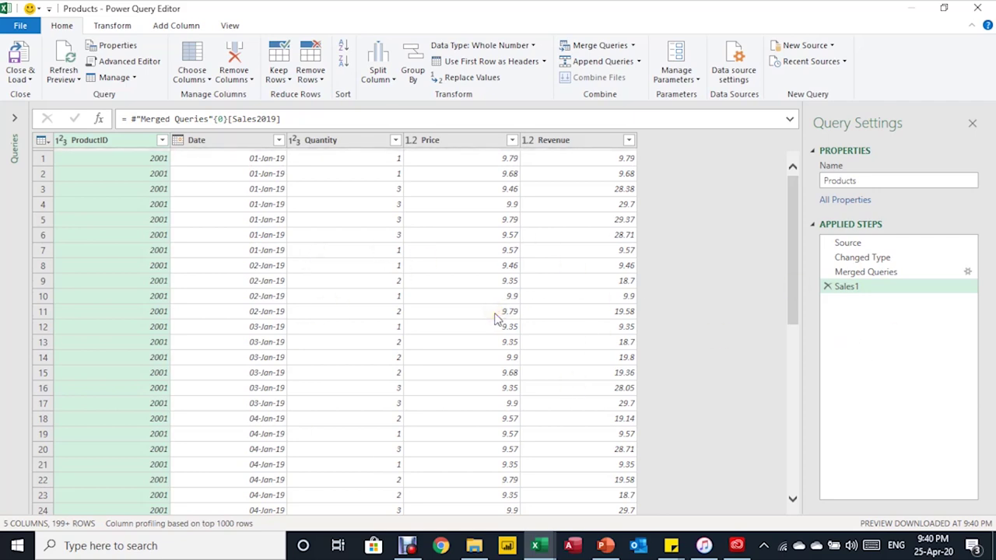
left_click(828, 288)
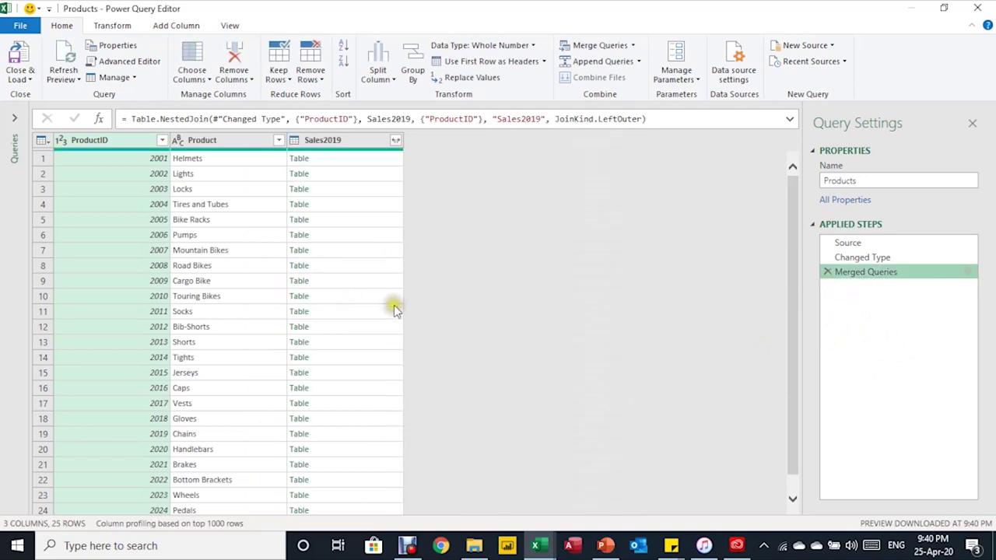
left_click(387, 165)
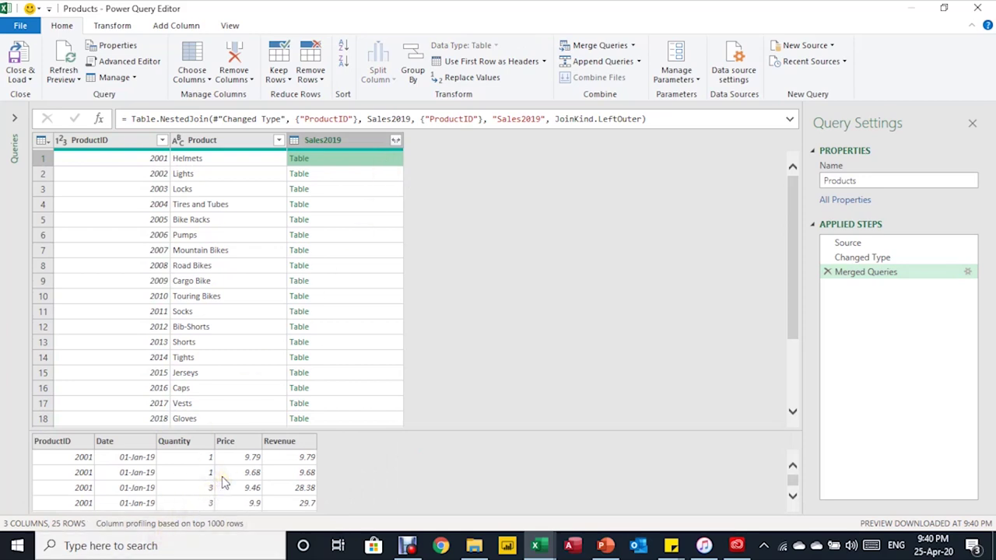
scroll(225, 481, "down", 3)
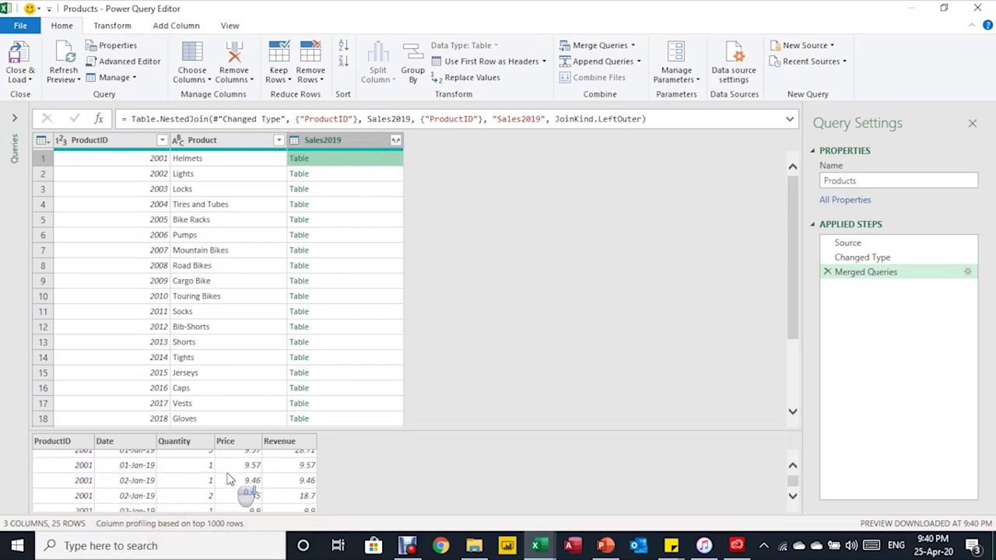
scroll(228, 479, "down", 3)
scroll(228, 479, "up", 6)
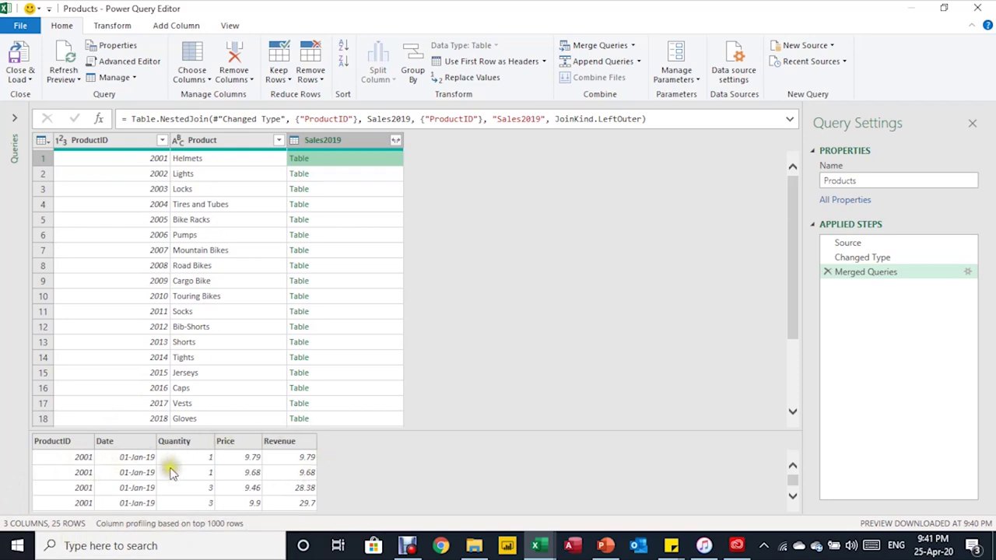
scroll(172, 480, "down", 2)
scroll(173, 480, "down", 8)
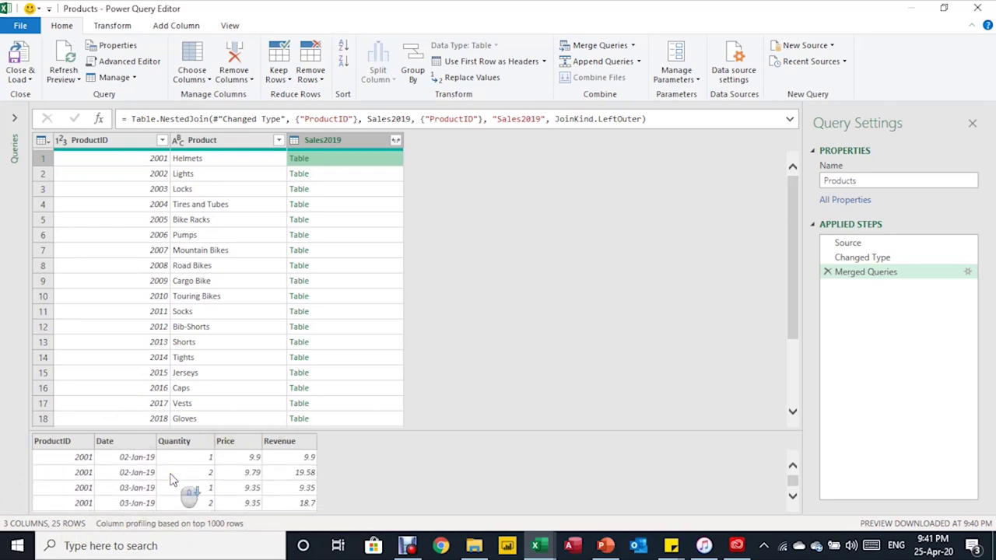
scroll(173, 480, "down", 4)
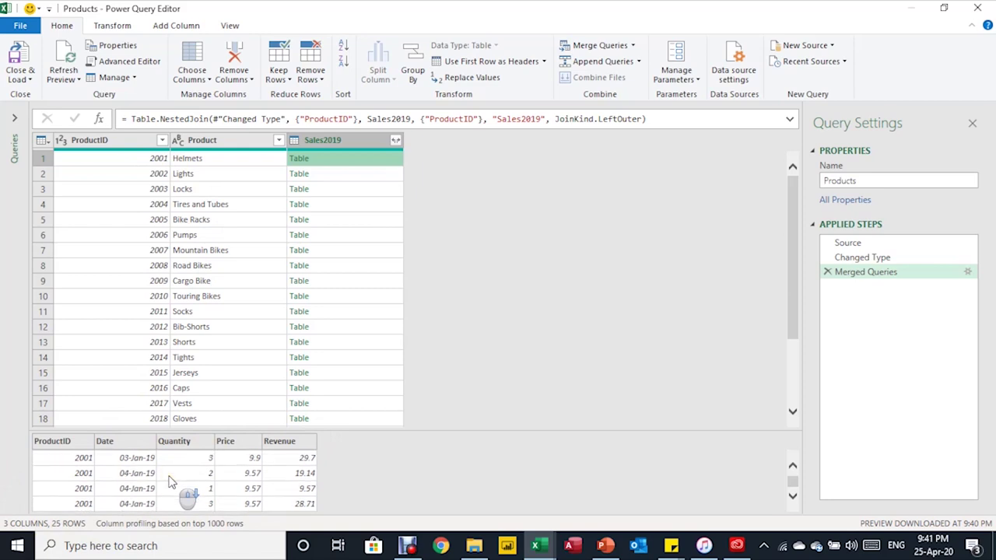
scroll(173, 480, "up", 5)
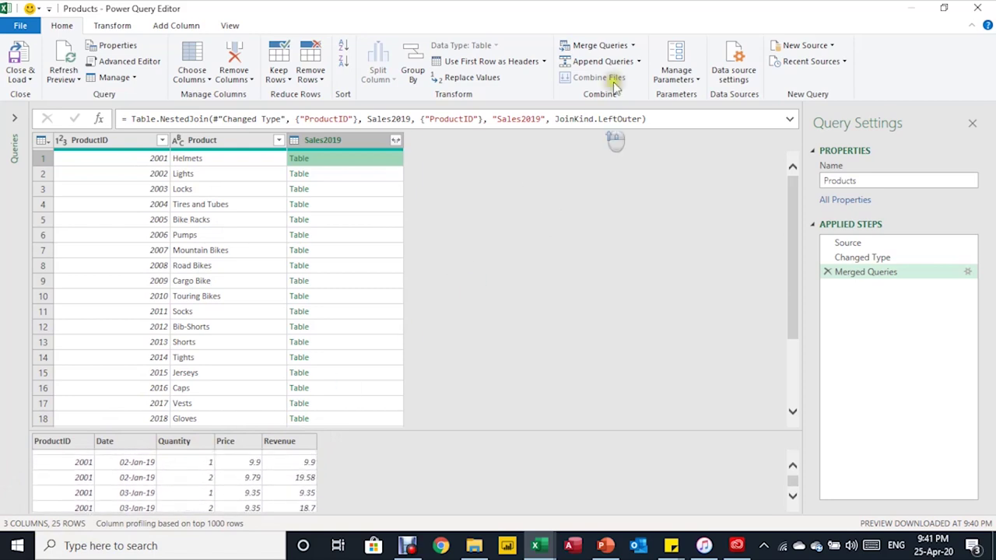
Step: Preview the nested Sales2019 rows for Helmets and Tires and Tubes before expanding the column
left_click(396, 141)
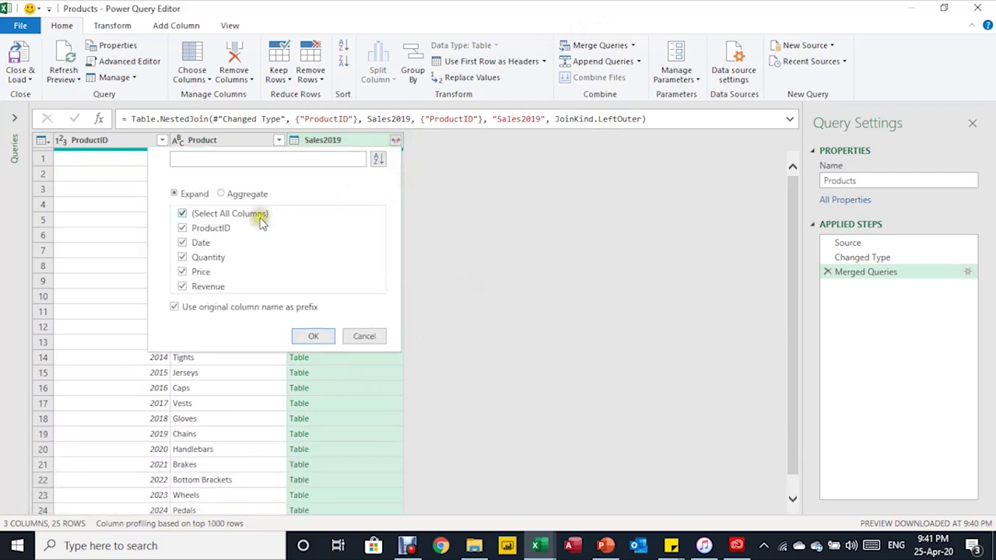
left_click(364, 338)
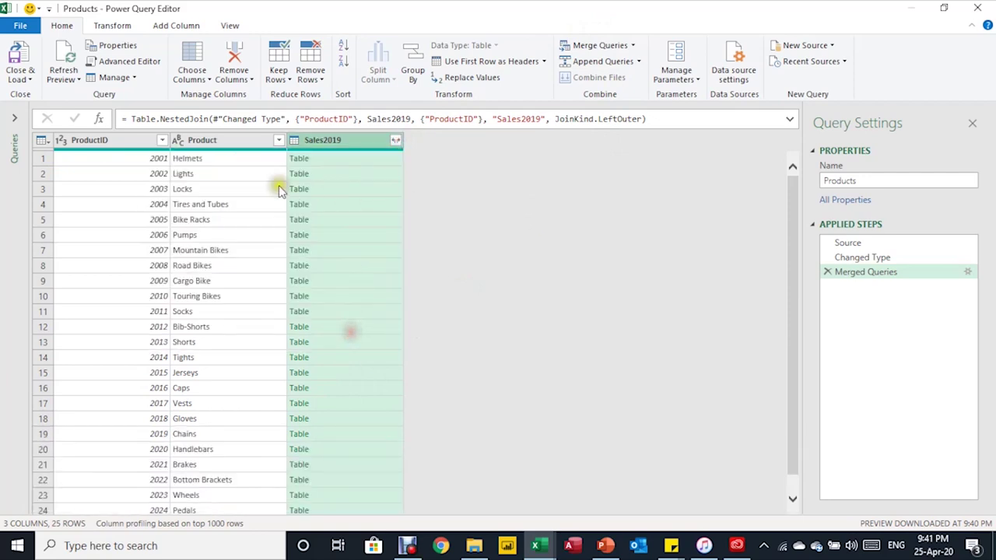
left_click(382, 174)
left_click(375, 161)
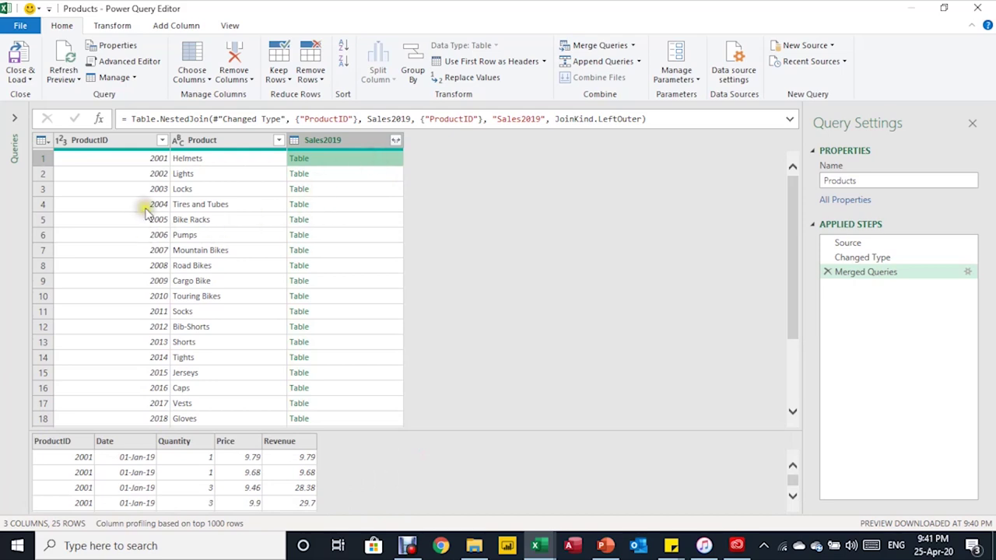
left_click(369, 204)
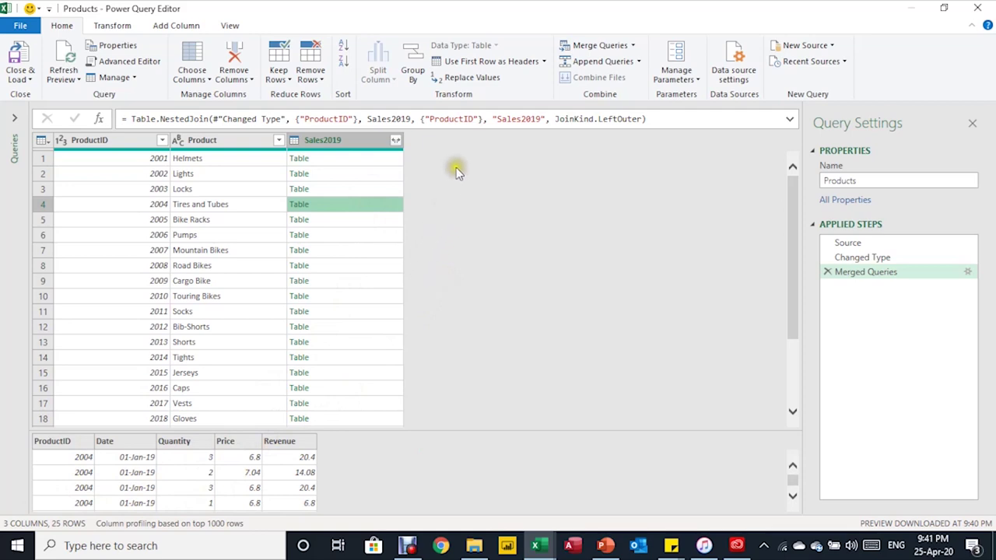
left_click(395, 143)
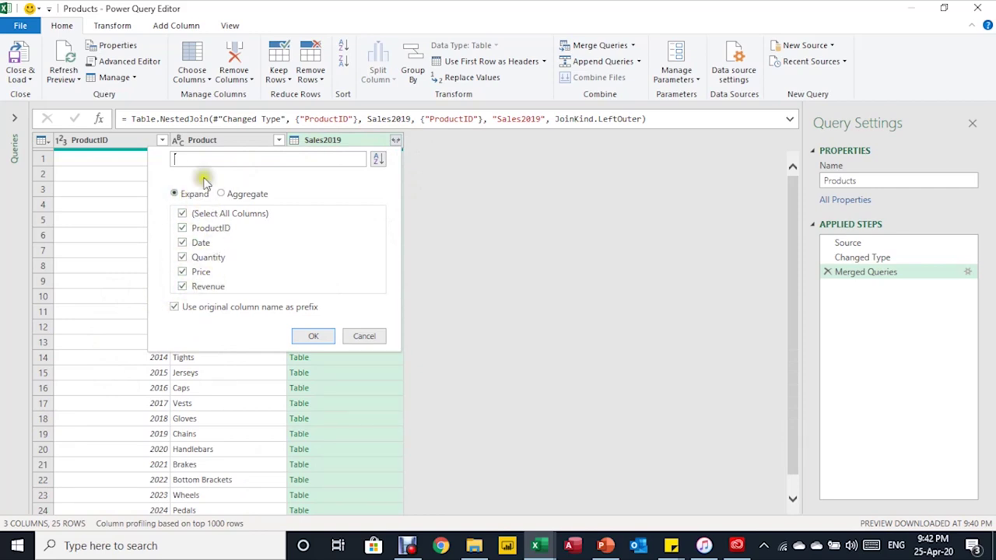
Step: Aggregate Sales2019 into Sum of Quantity and Sum of Revenue, without the original-name prefix
left_click(221, 193)
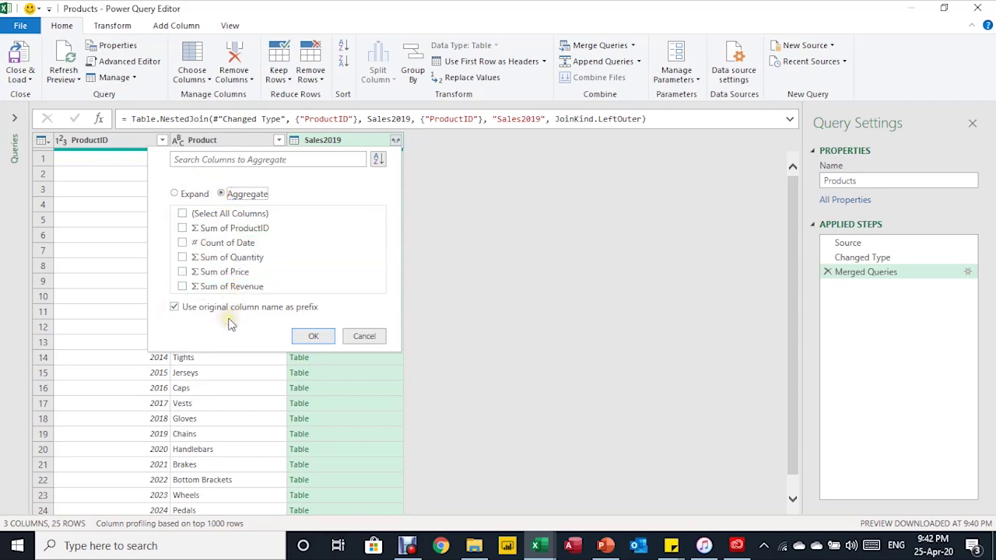
left_click(174, 308)
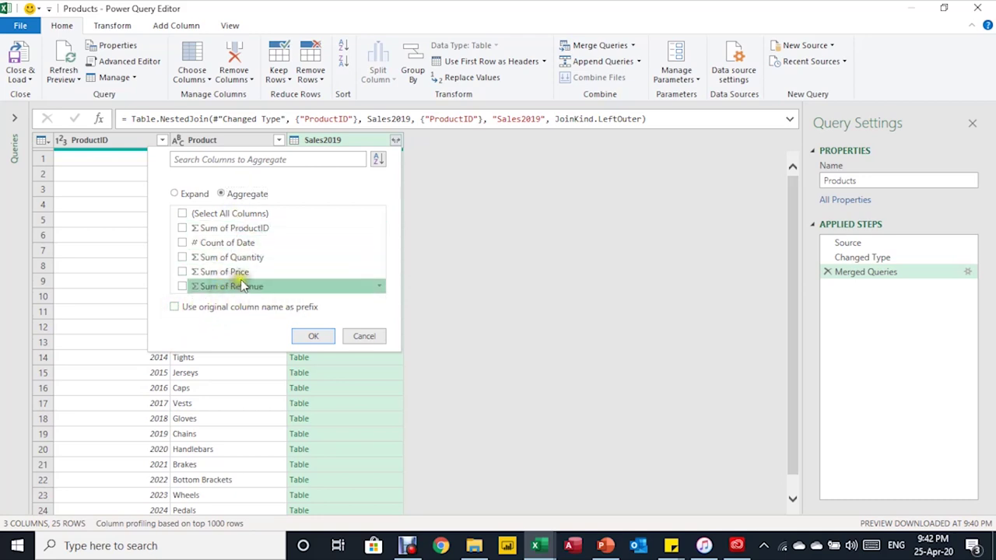
left_click(185, 257)
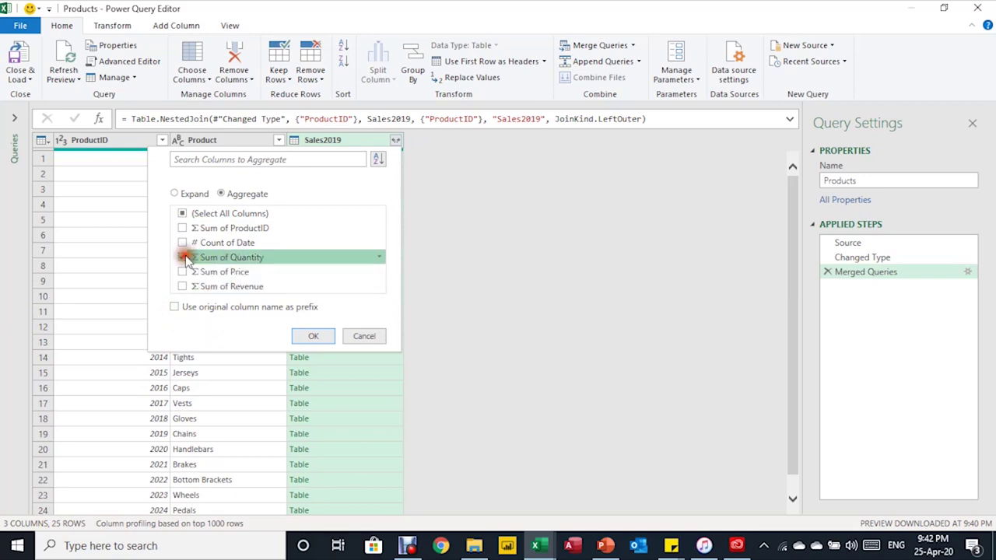
left_click(183, 286)
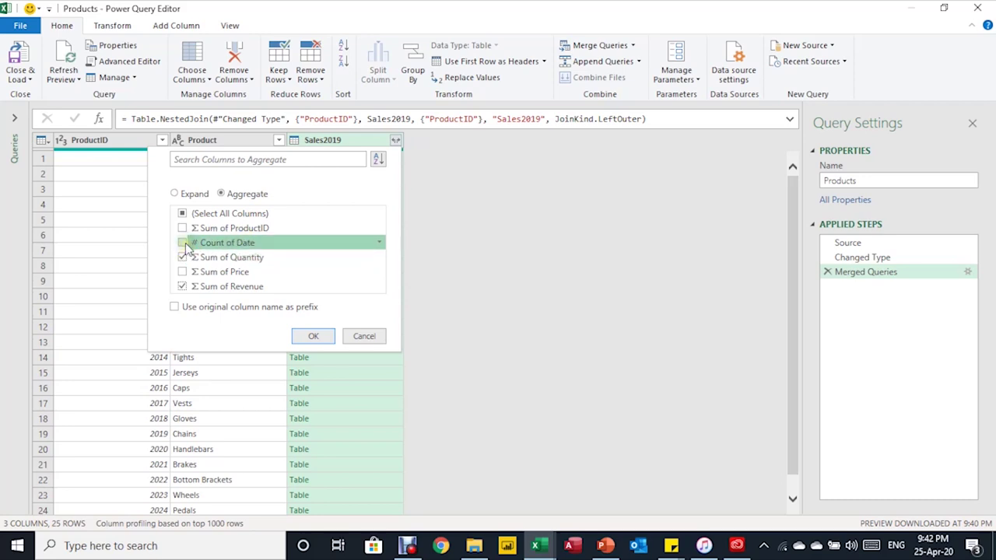
left_click(238, 246)
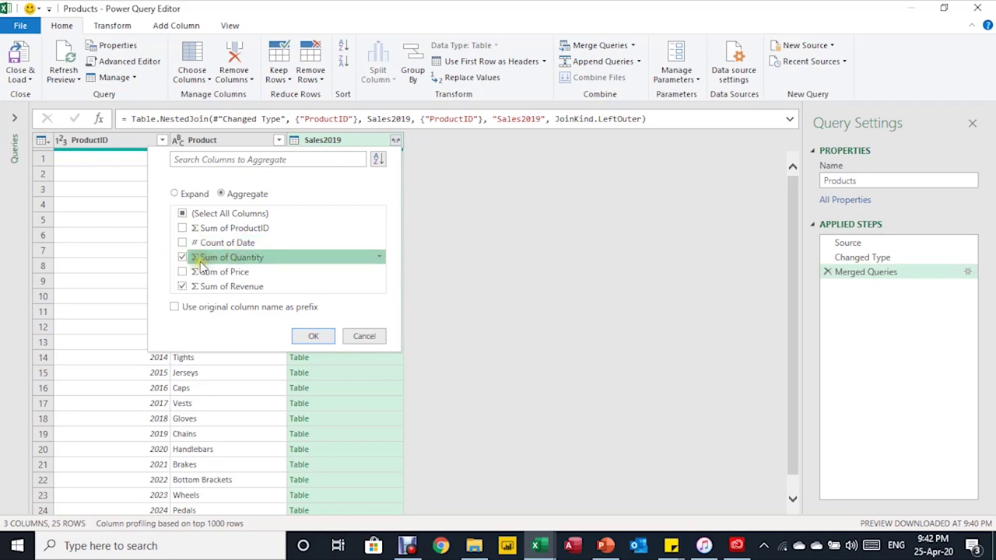
left_click(206, 263)
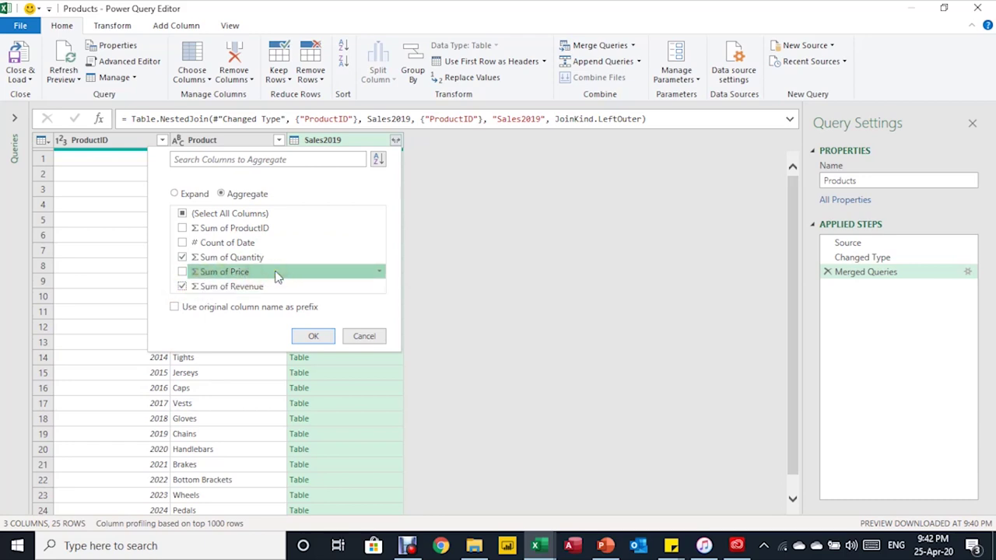
left_click(312, 336)
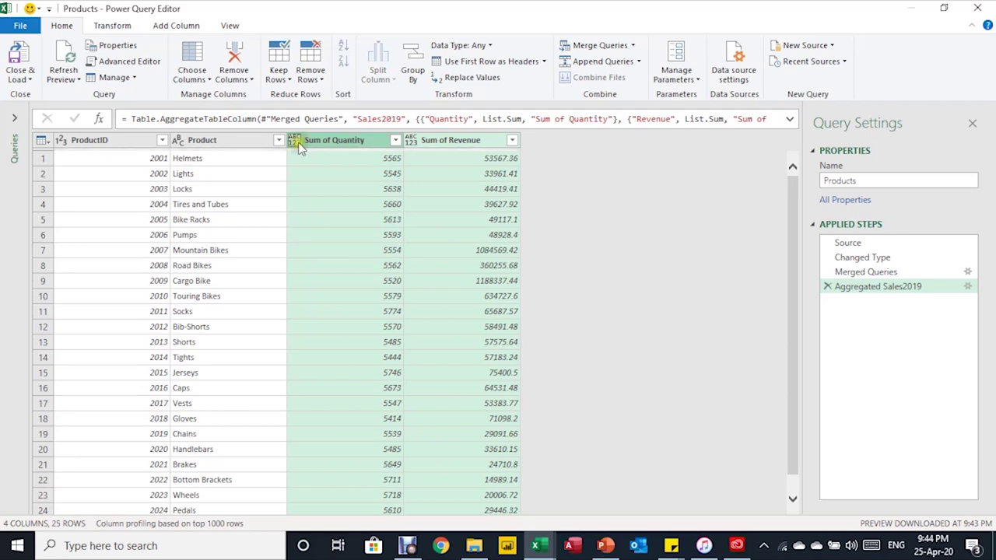
Step: Set Sum of Quantity to Whole Number and Sum of Revenue to Decimal Number, then remove ProductID
left_click(360, 140)
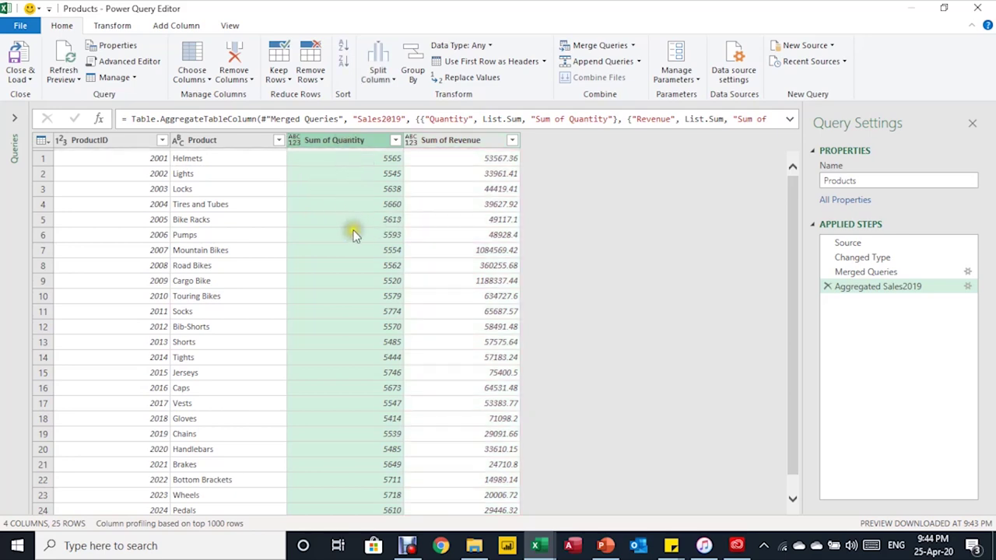
left_click(290, 140)
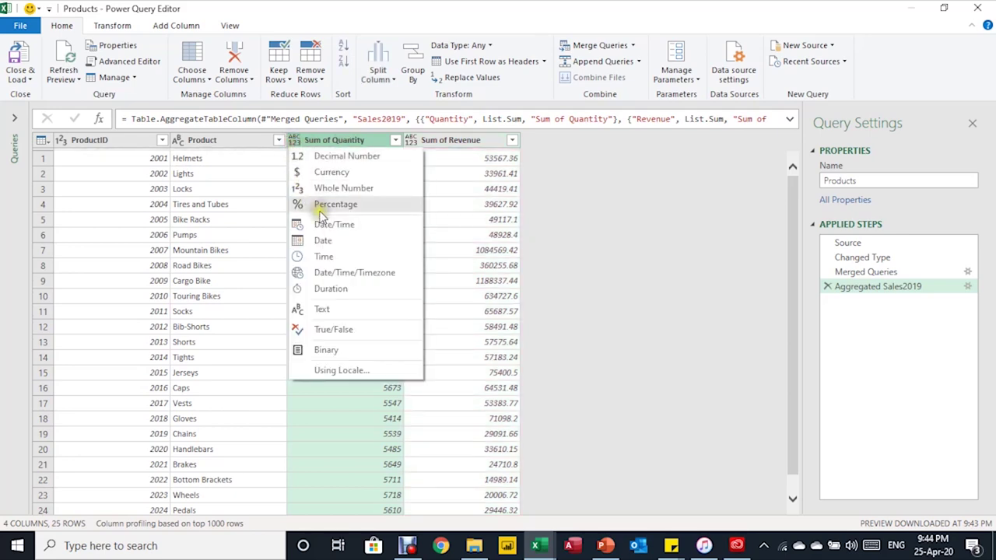
left_click(344, 187)
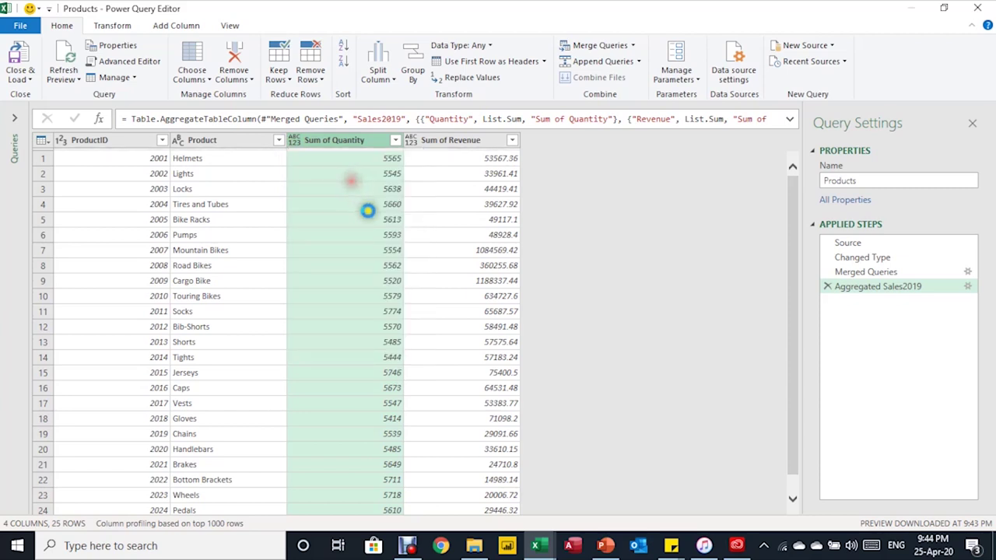
left_click(410, 140)
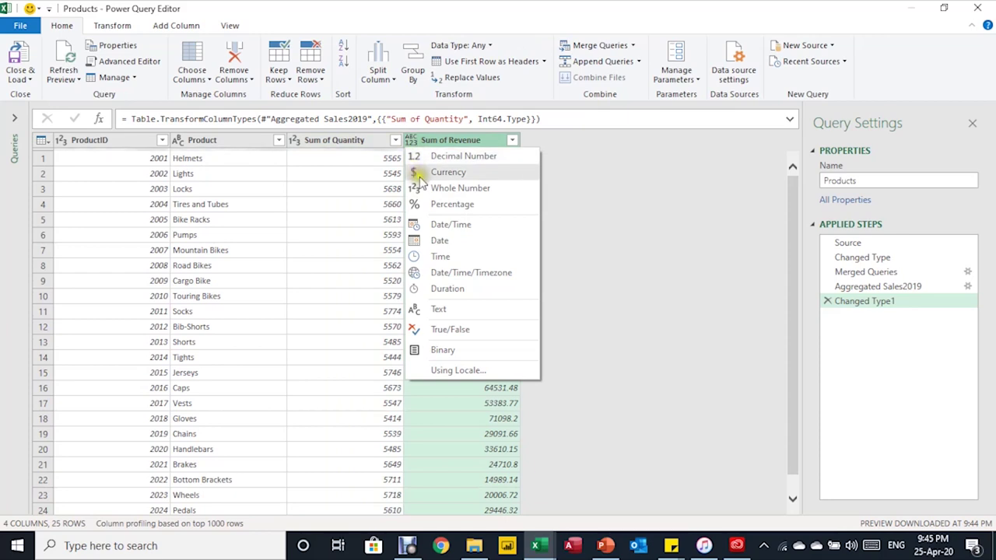
left_click(448, 158)
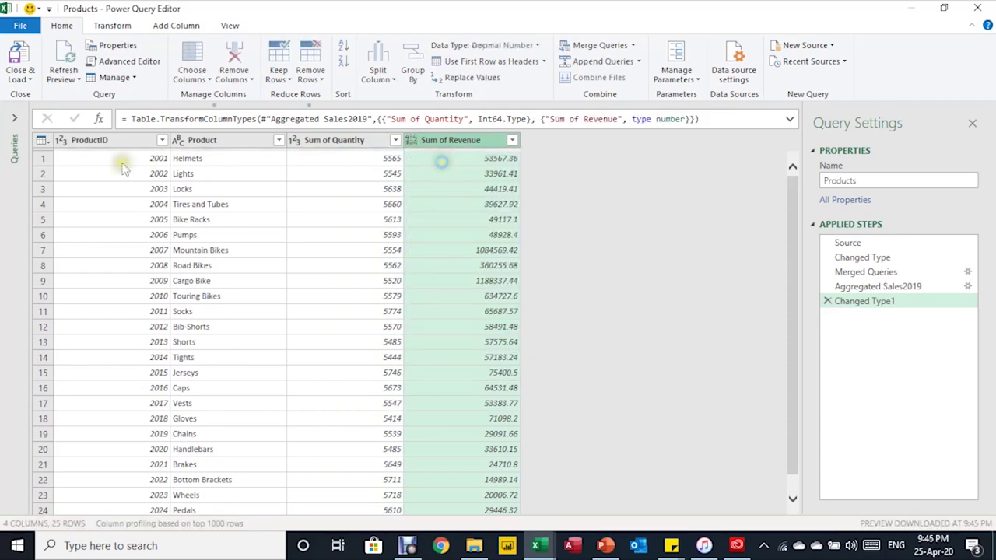
left_click(98, 140)
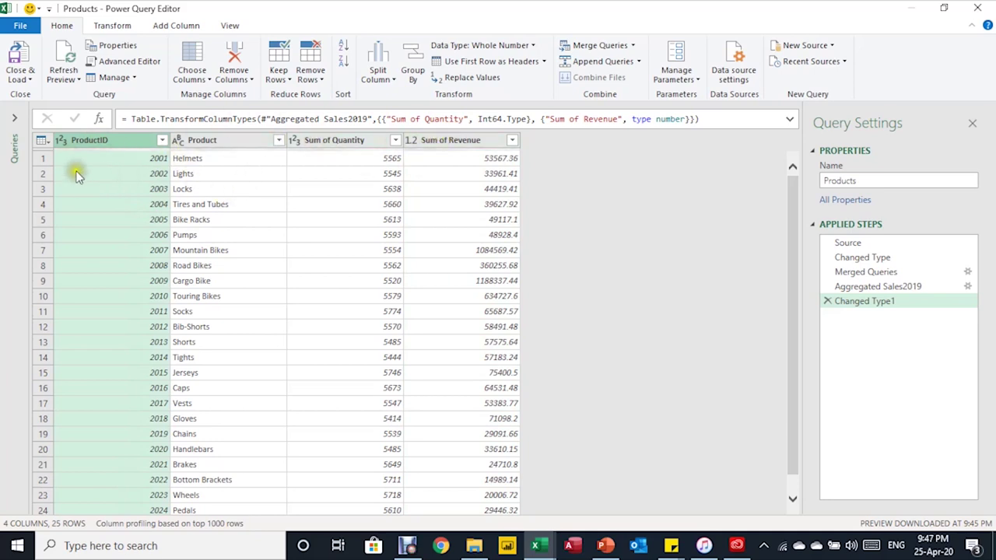
left_click(240, 60)
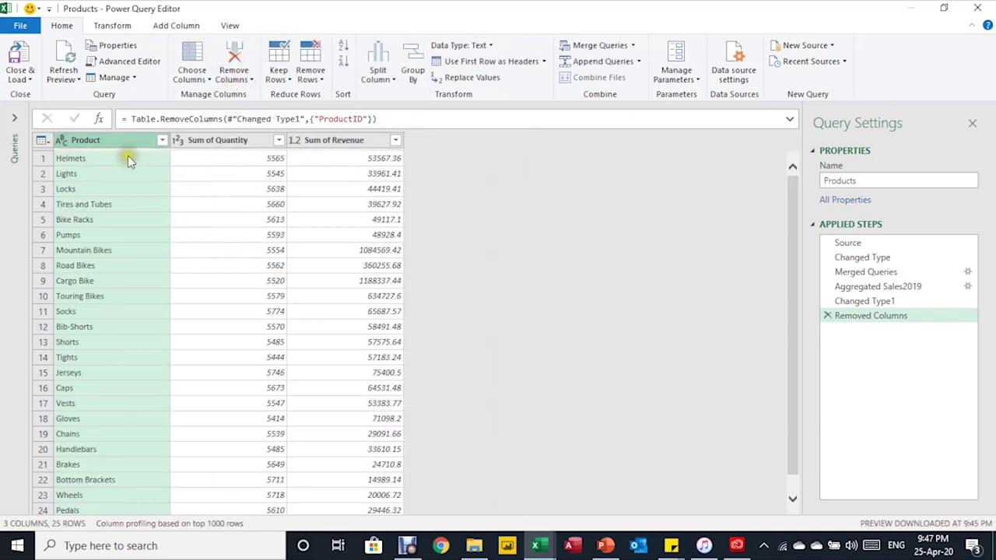
Step: Load the Products query as a table on the existing worksheet starting at K1
left_click(30, 78)
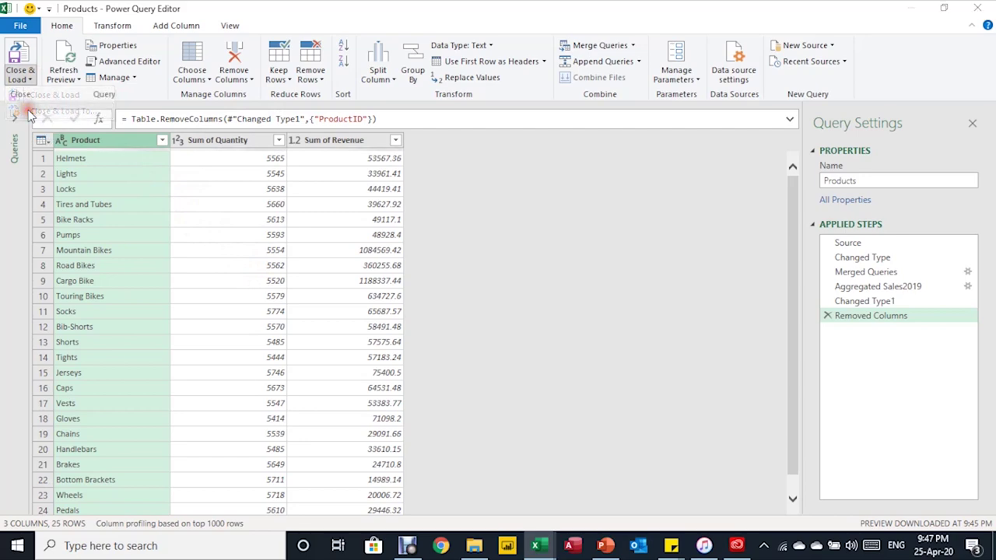
left_click(55, 95)
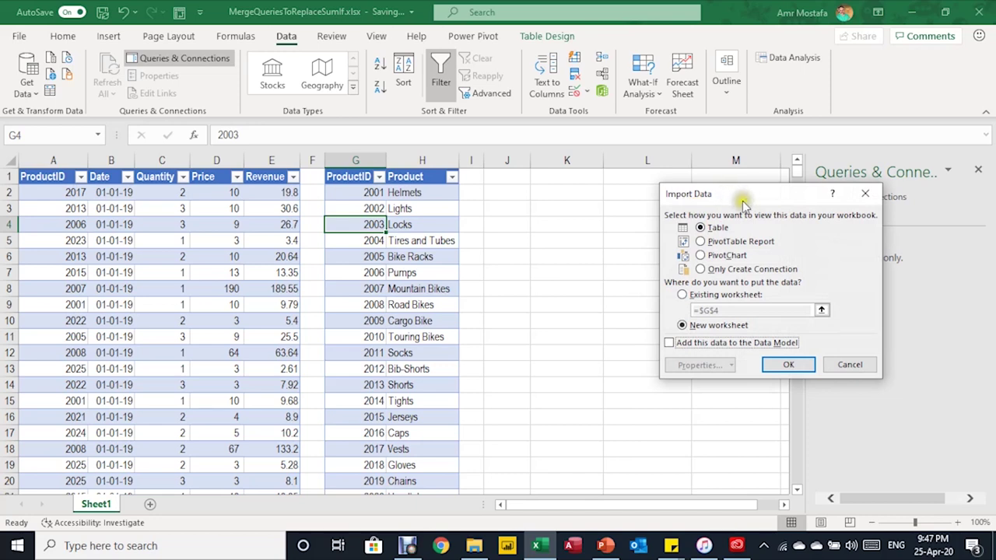
left_click(708, 294)
left_click(574, 178)
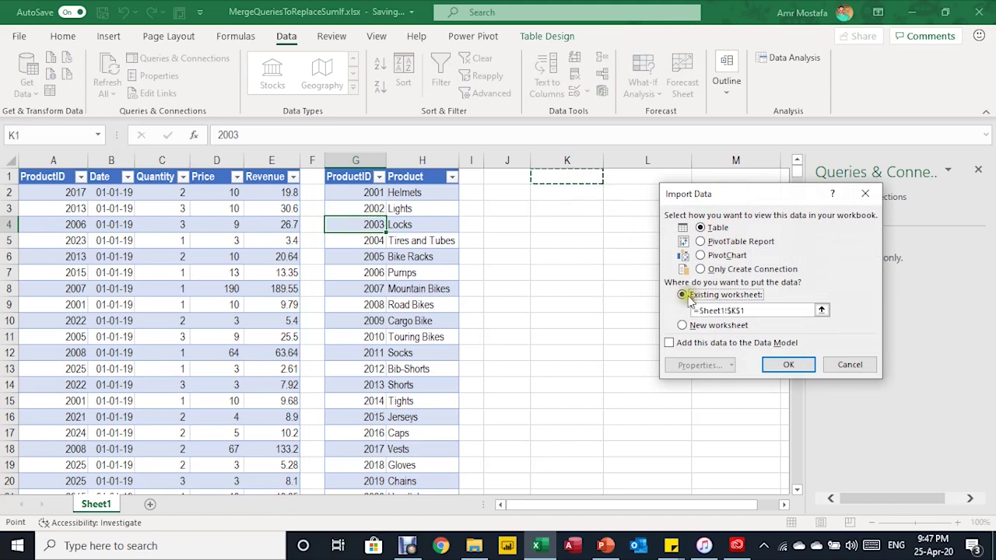
left_click(785, 364)
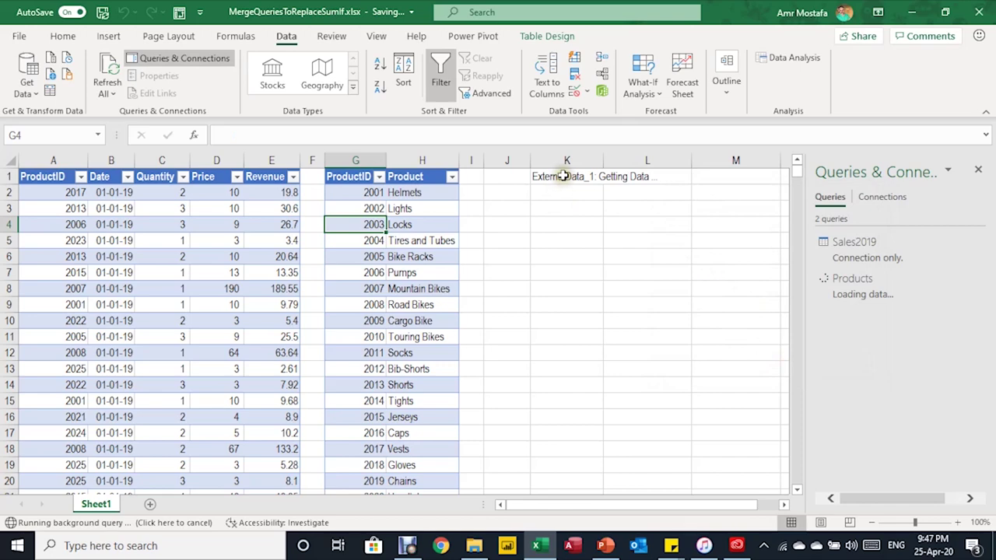
Step: Apply Comma Style to the quantity and revenue totals in L2:M26 and reduce their decimal places
left_click(578, 258)
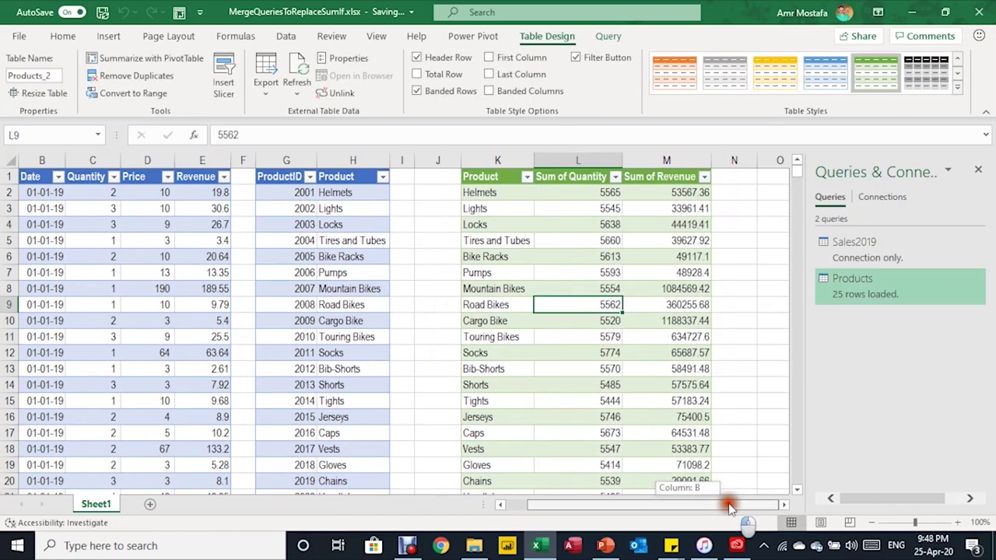
scroll(671, 274, "down", 1)
scroll(672, 273, "down", 3)
scroll(674, 272, "up", 4)
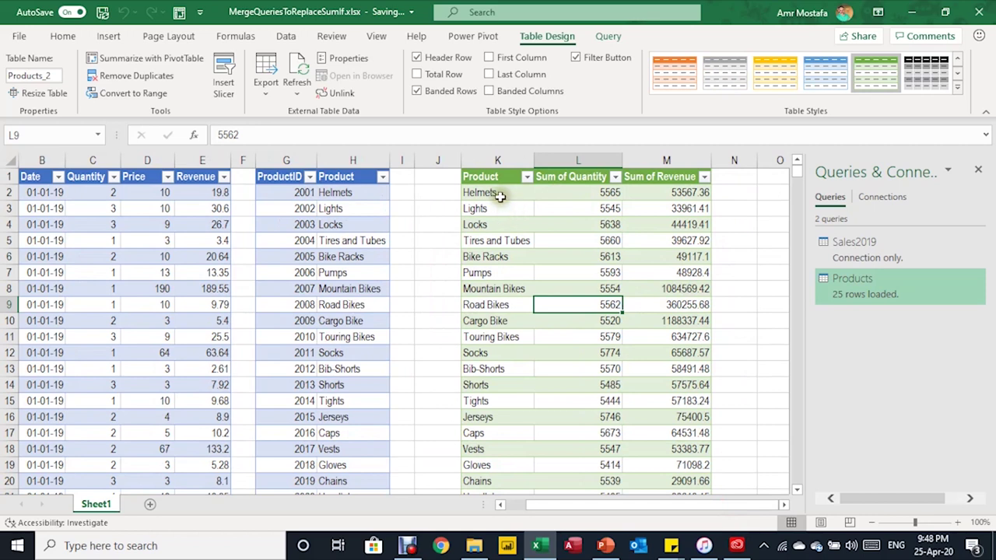
left_click(577, 194)
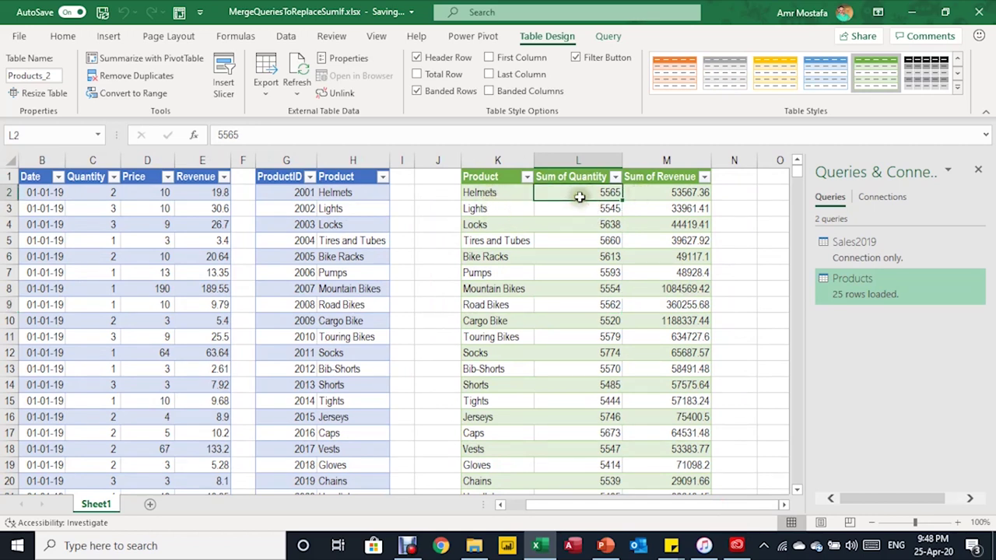
left_click_drag(583, 192, 686, 467)
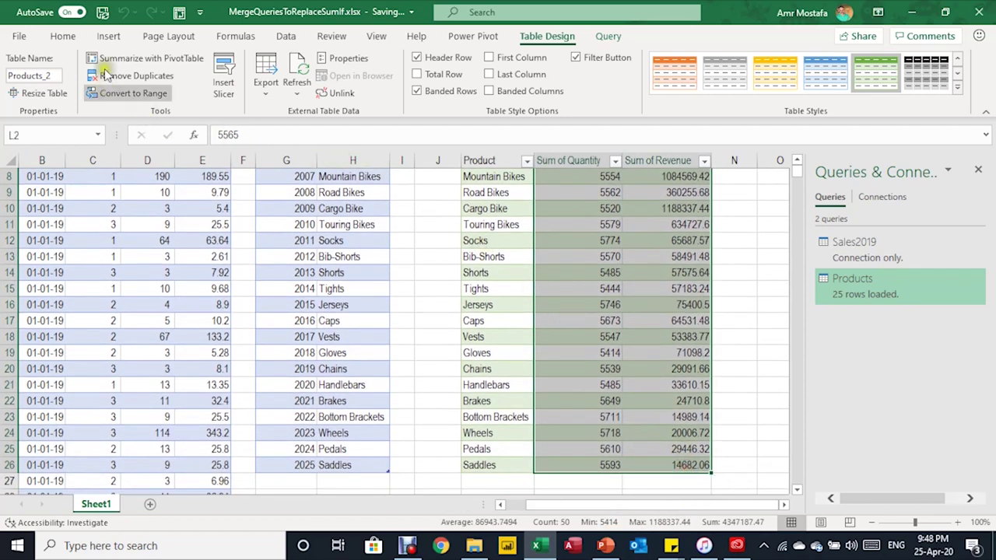
left_click(63, 36)
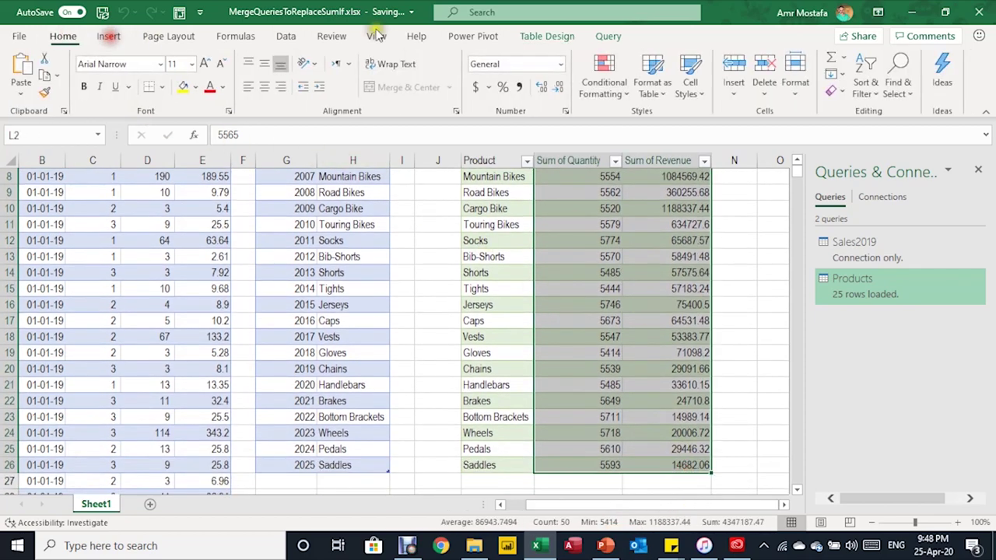
left_click(519, 86)
scroll(562, 177, "up", 3)
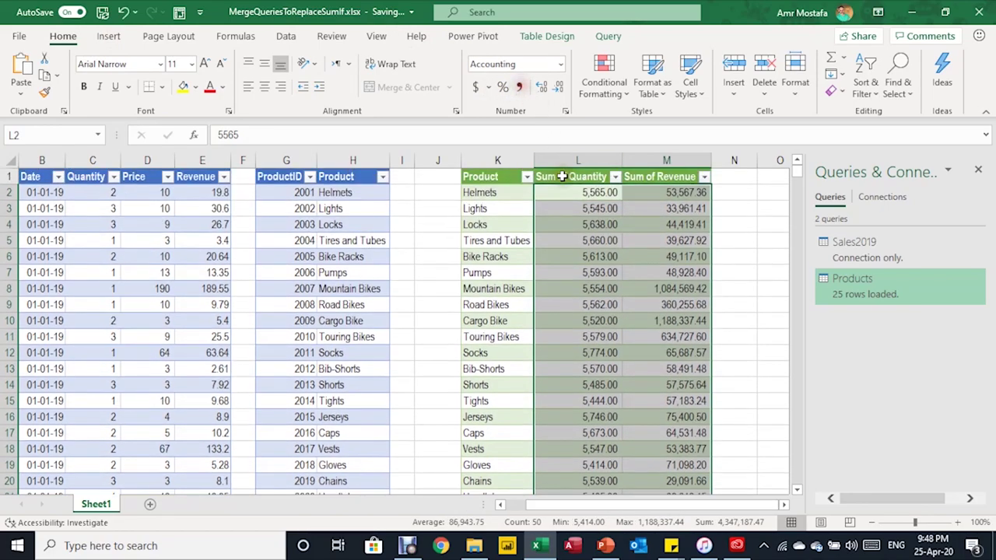
left_click(559, 86)
left_click(559, 86)
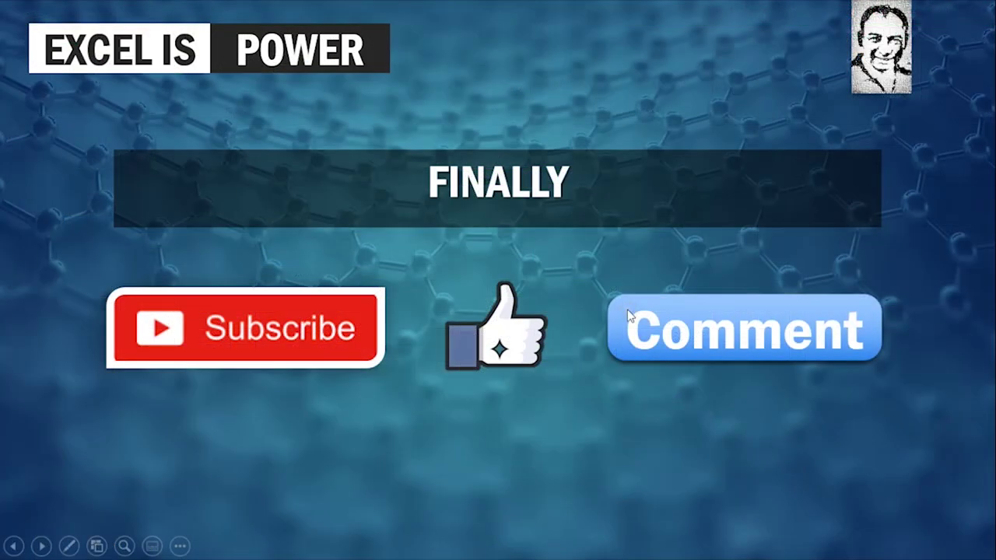